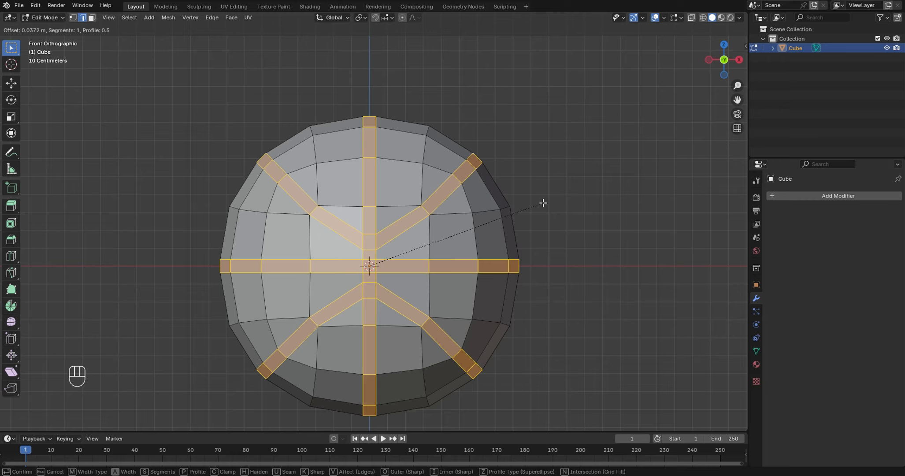
- Bevel the ball's selected seam-line edges about 0.037 m wide with 5 segments
click(542, 203)
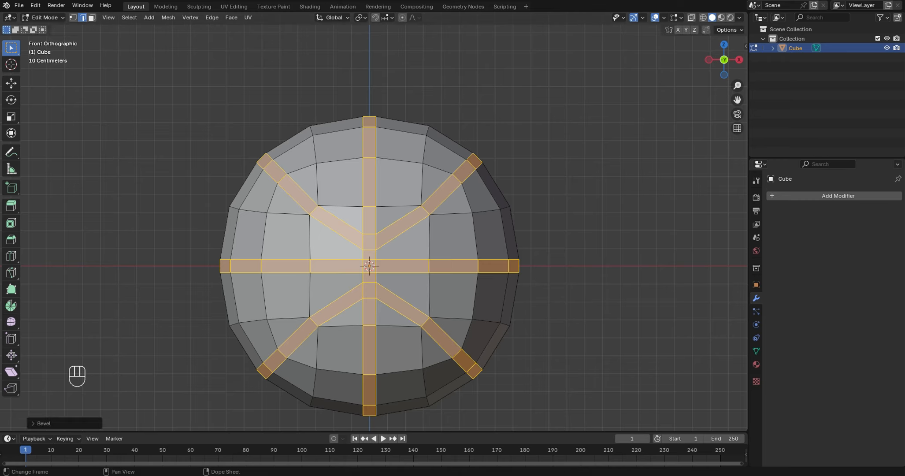
click(30, 423)
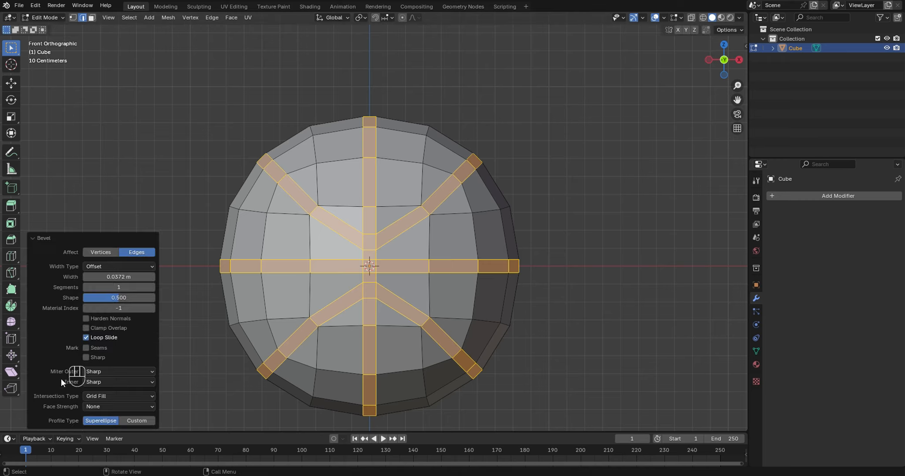
click(112, 288)
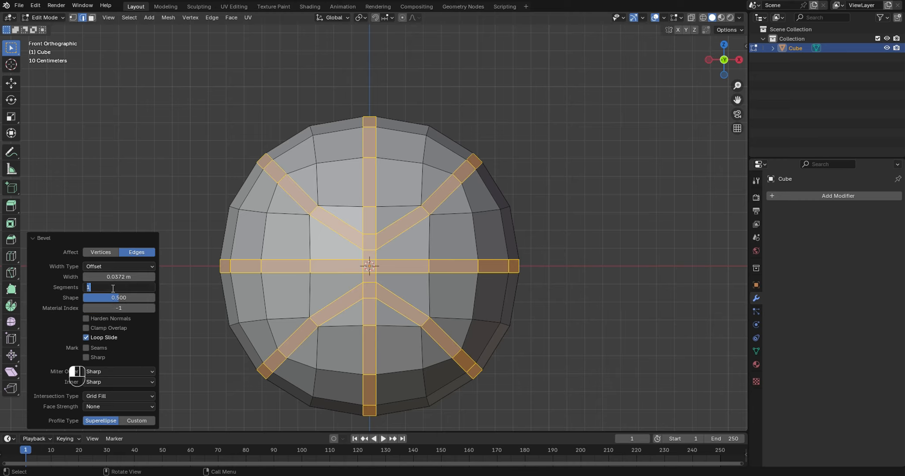
text(5)
key(Return)
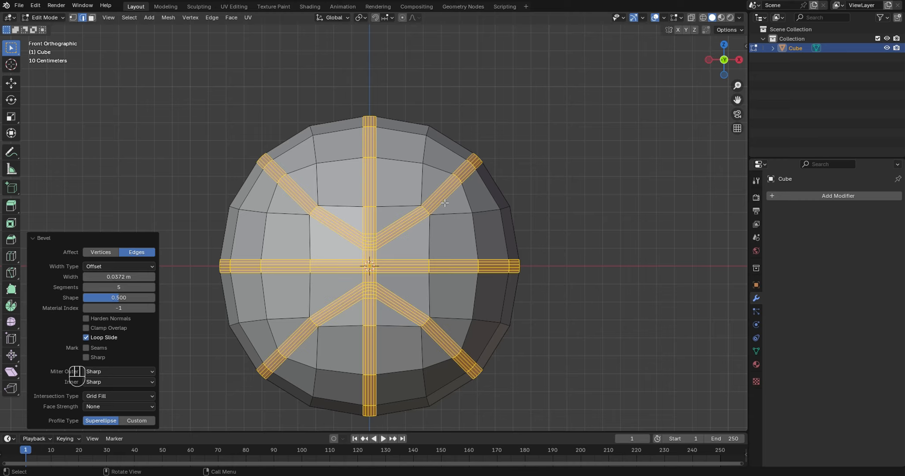
- Shrink the selection to the inner bevel strips and scale them to about 0.942 to sink the ball's grooves
key(ctrl)
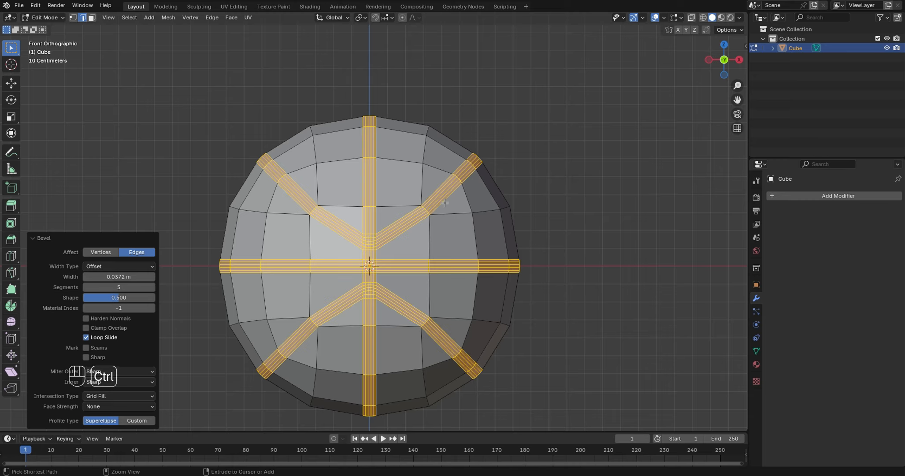
key(ctrl+KP_Subtract)
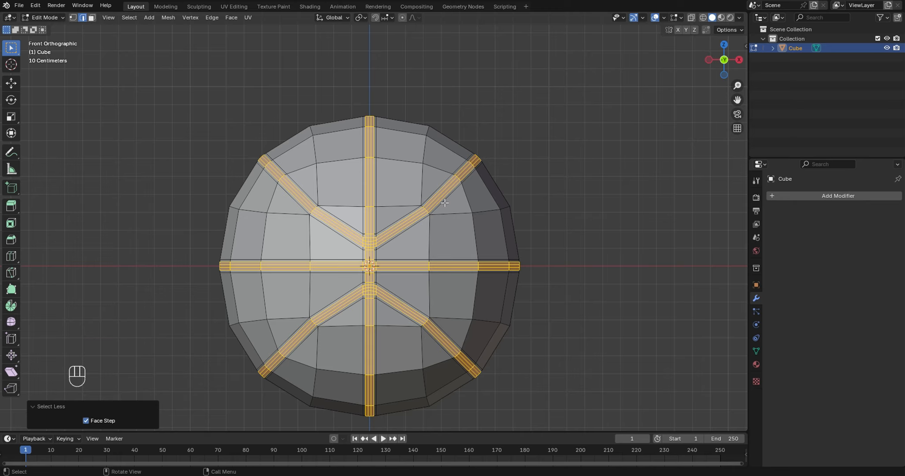
scroll(445, 203, up, 1)
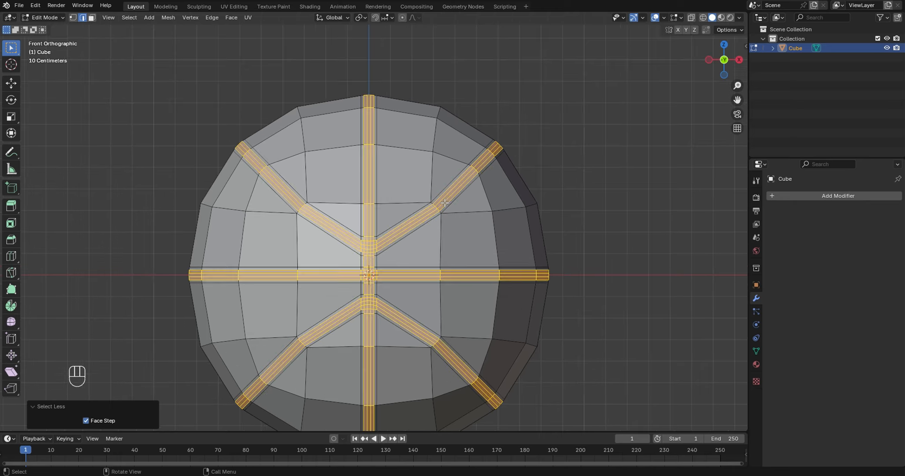
scroll(445, 202, up, 1)
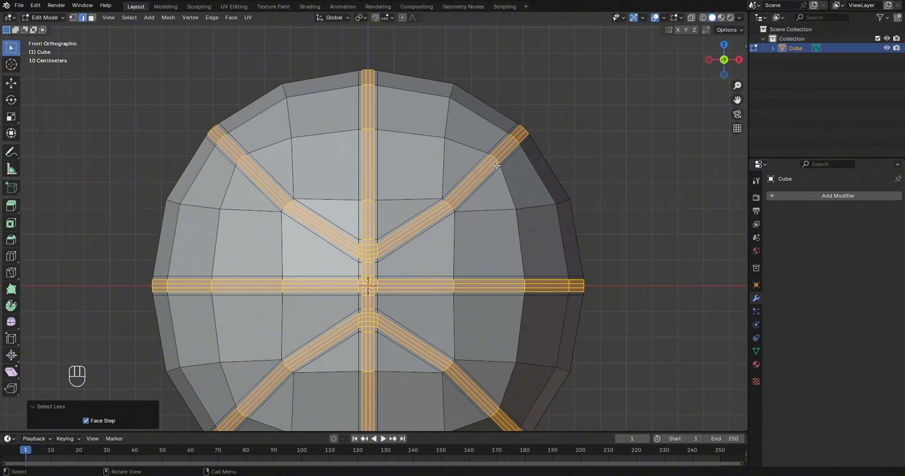
key(s)
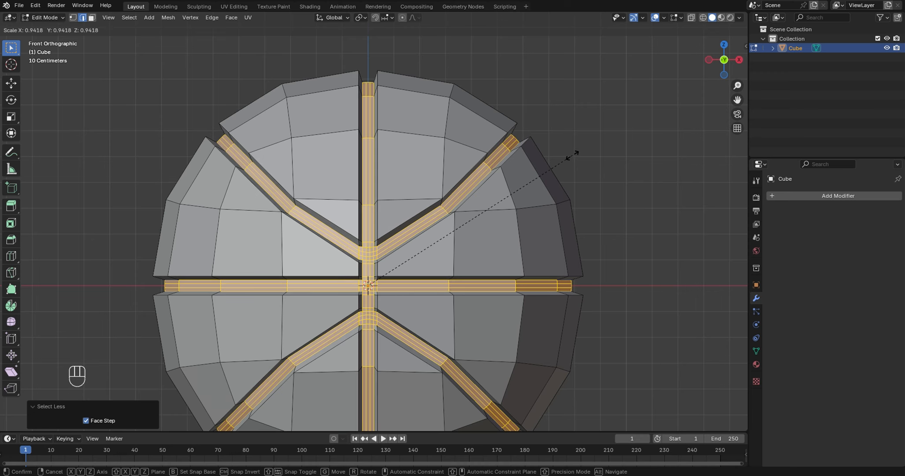
click(572, 154)
scroll(571, 153, down, 3)
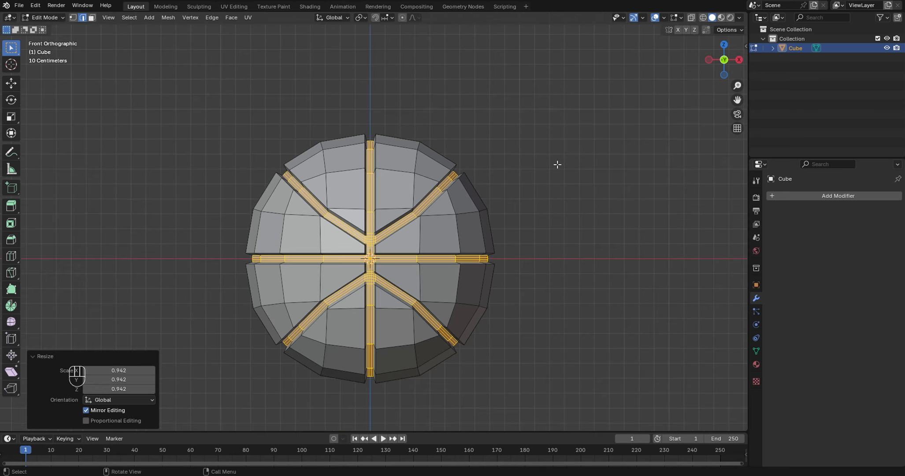
scroll(557, 165, up, 3)
click(564, 138)
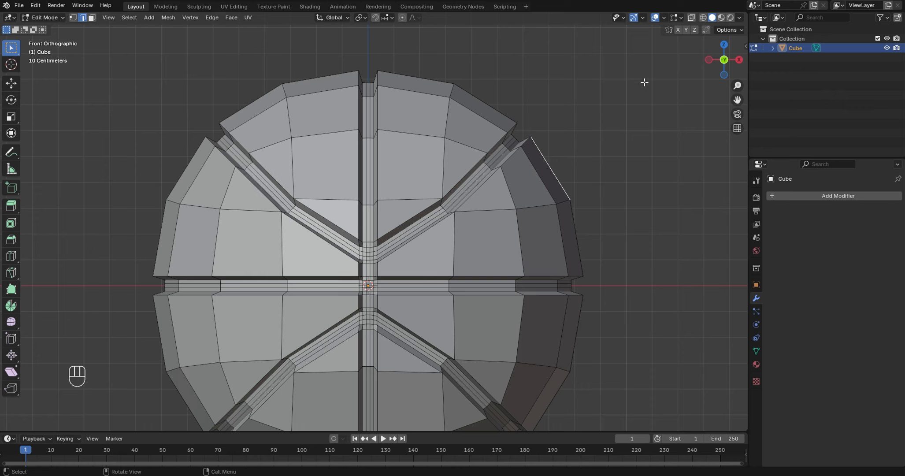
- Mark UV seams along both edge loops bordering the floor of the vertical, horizontal, upper and lower curved grooves
scroll(642, 93, down, 1)
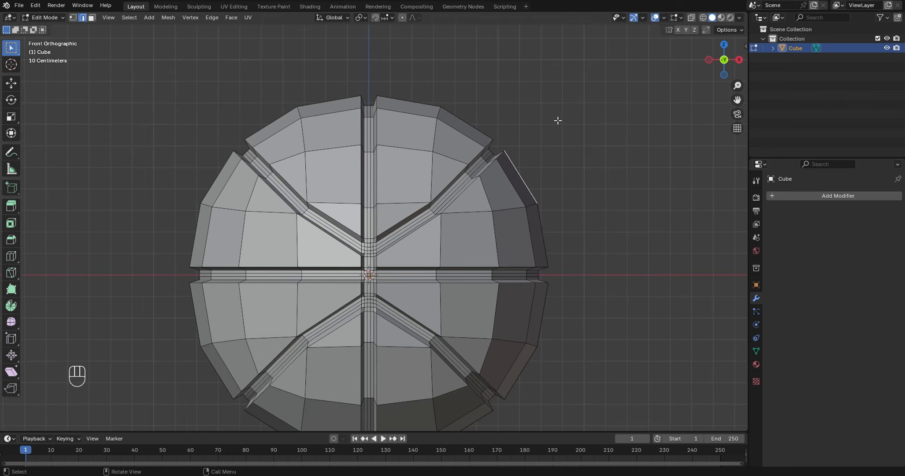
scroll(420, 200, up, 2)
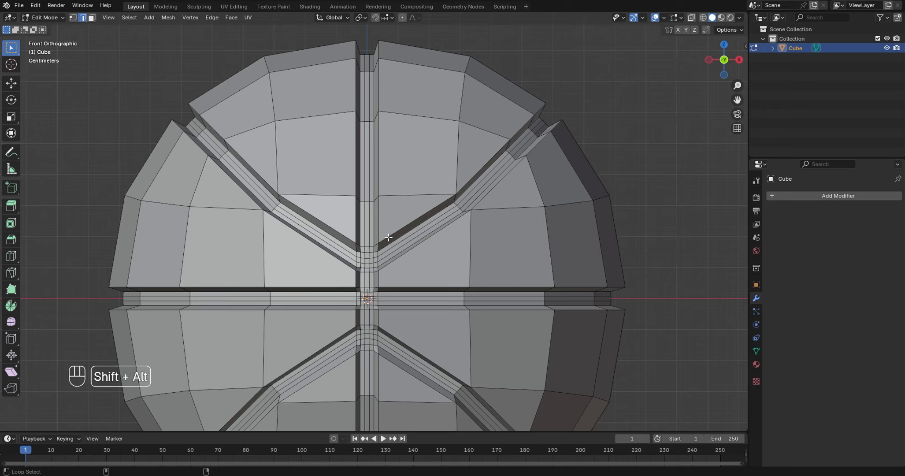
alt+shift+click(367, 252)
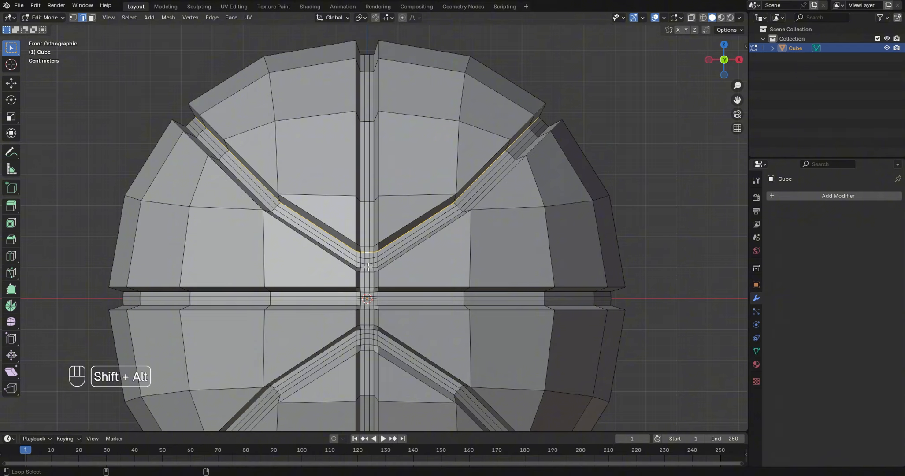
alt+shift+click(368, 268)
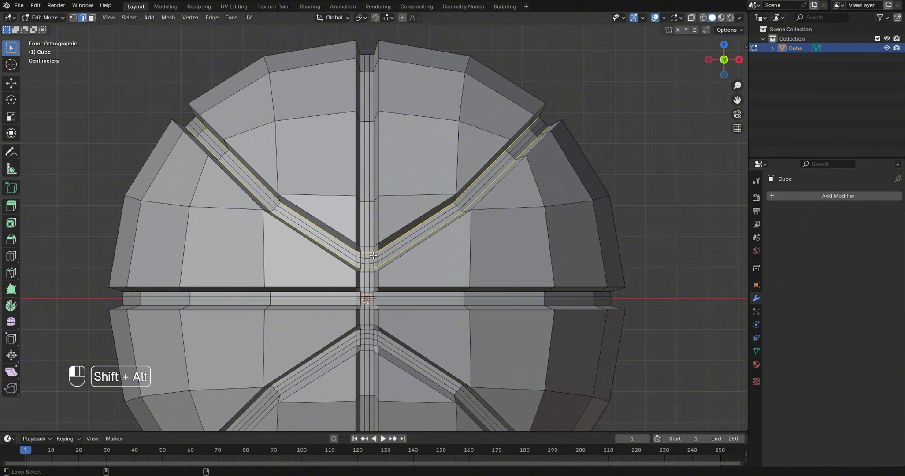
alt+shift+click(374, 258)
alt+shift+click(360, 256)
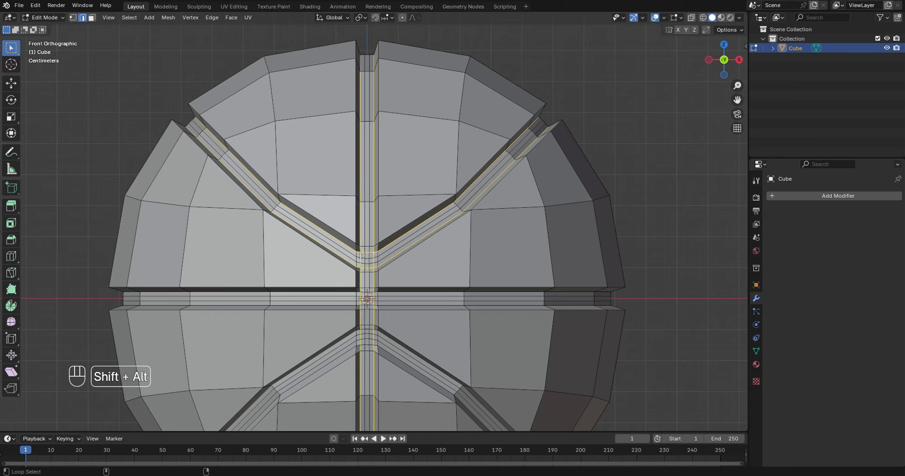
alt+shift+click(350, 304)
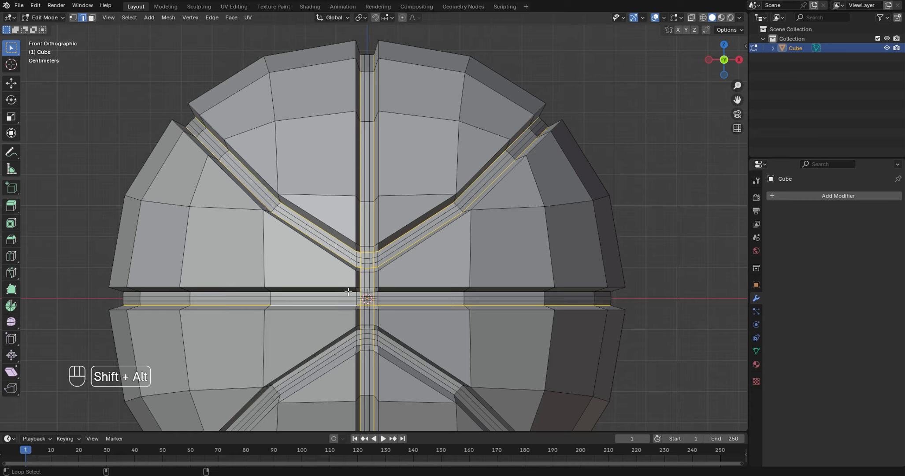
alt+shift+click(349, 291)
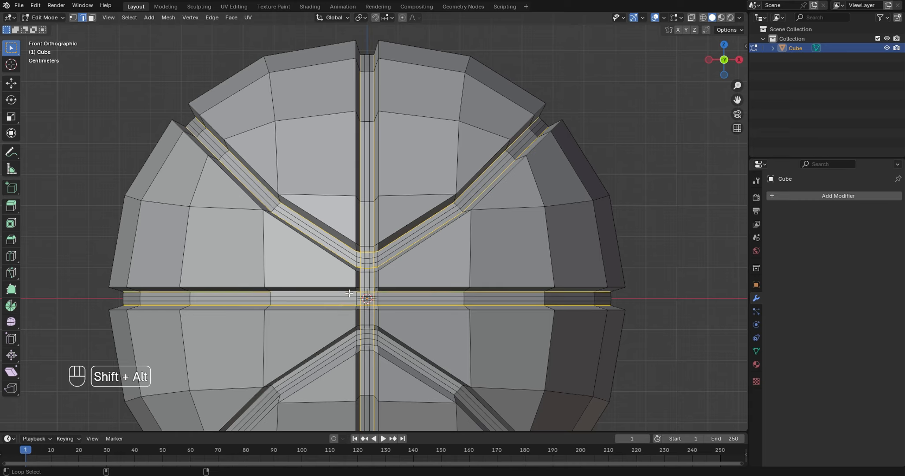
alt+shift+click(371, 330)
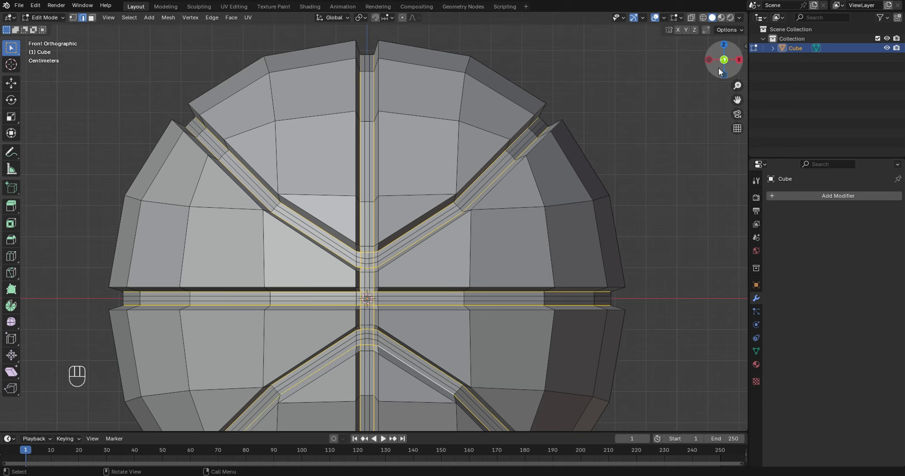
drag(718, 67, 557, 150)
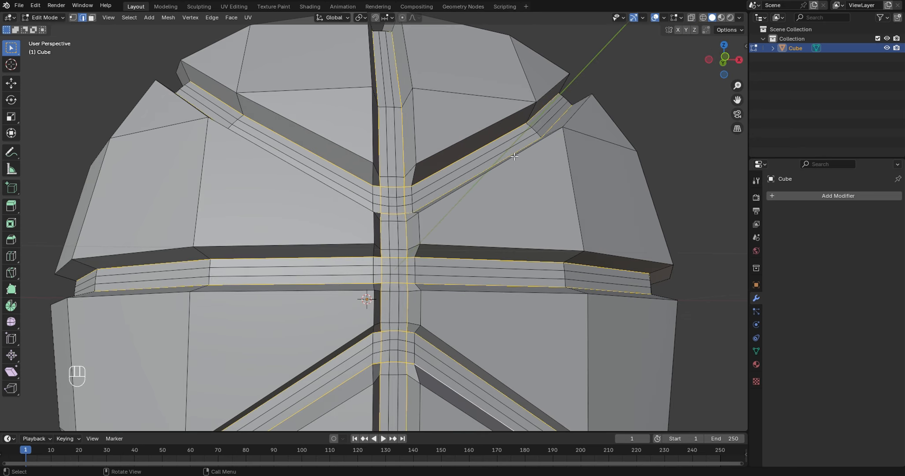
scroll(514, 157, down, 1)
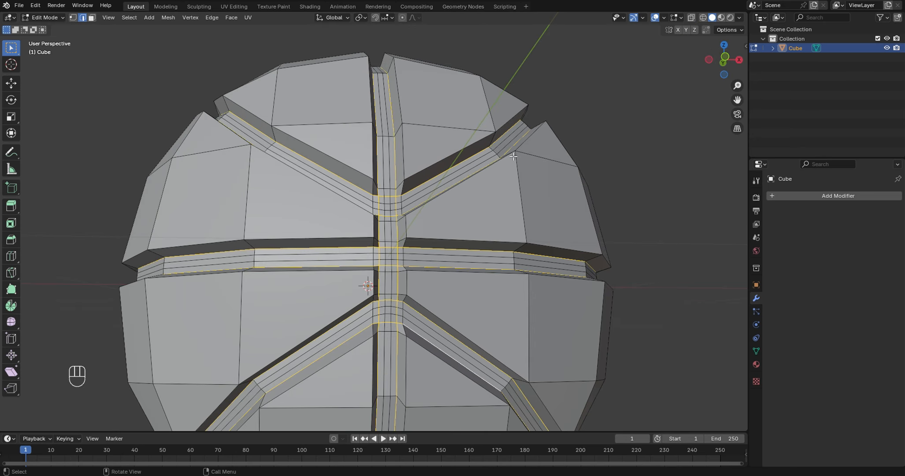
right_click(405, 228)
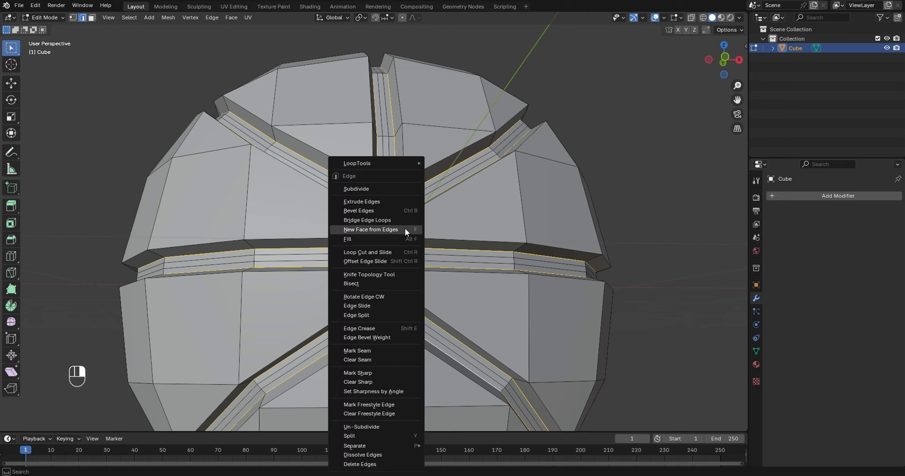
click(353, 350)
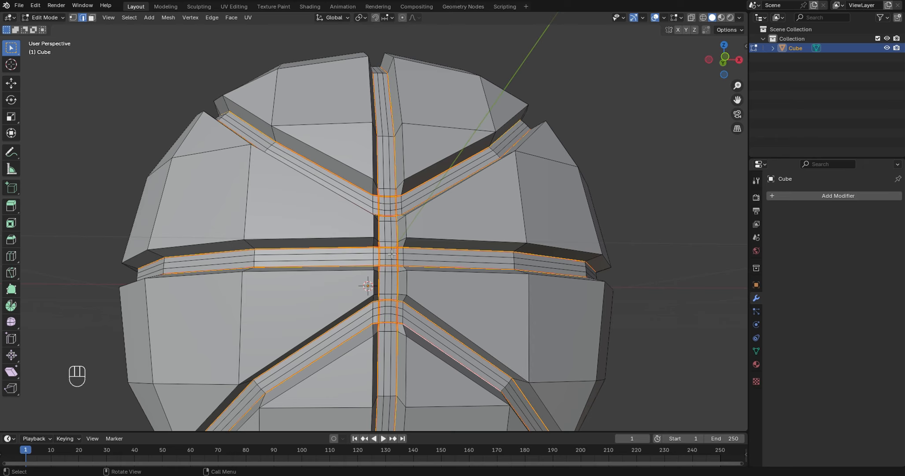
- Add a Subdivision Surface modifier with viewport level 3 to the ball and apply Shade Auto Smooth in Object Mode
key(Tab)
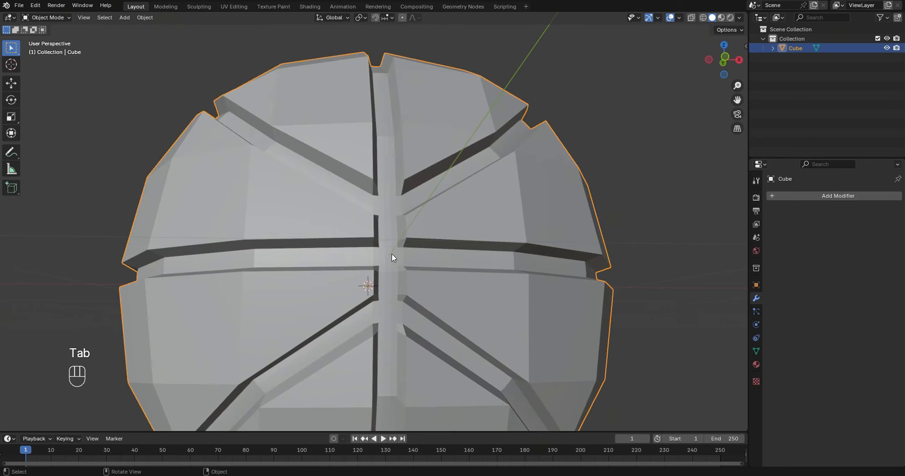
scroll(464, 180, down, 5)
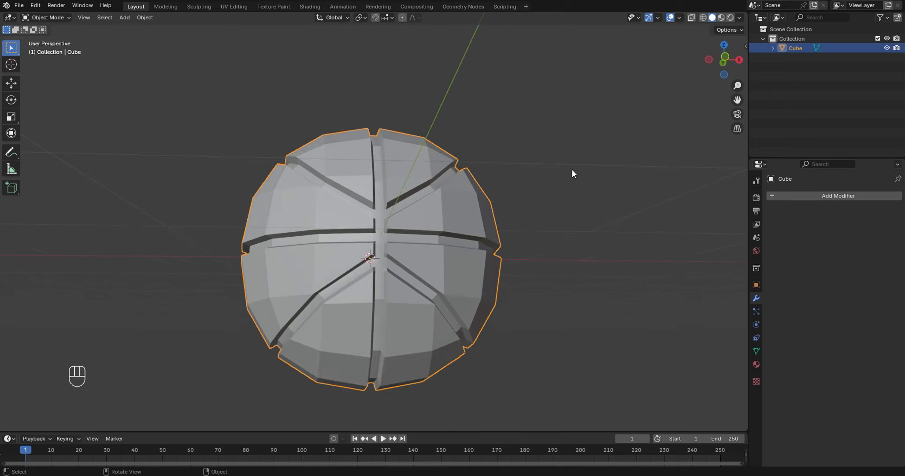
click(842, 197)
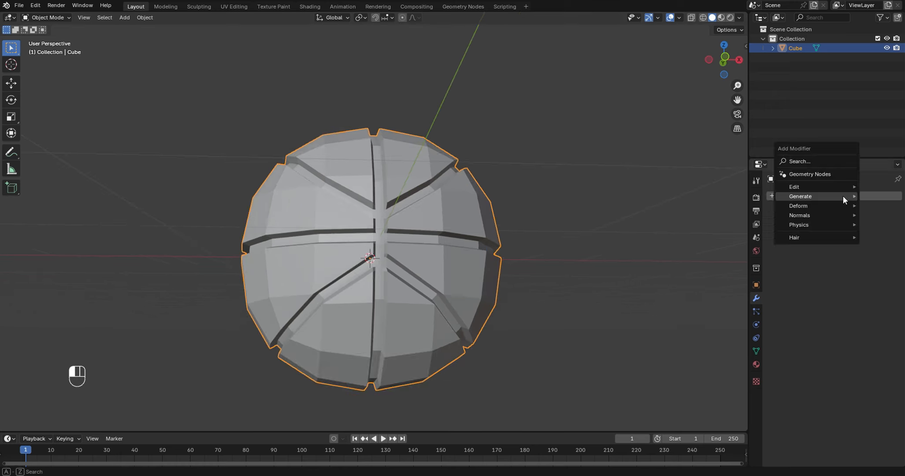
mouse_move(843, 197)
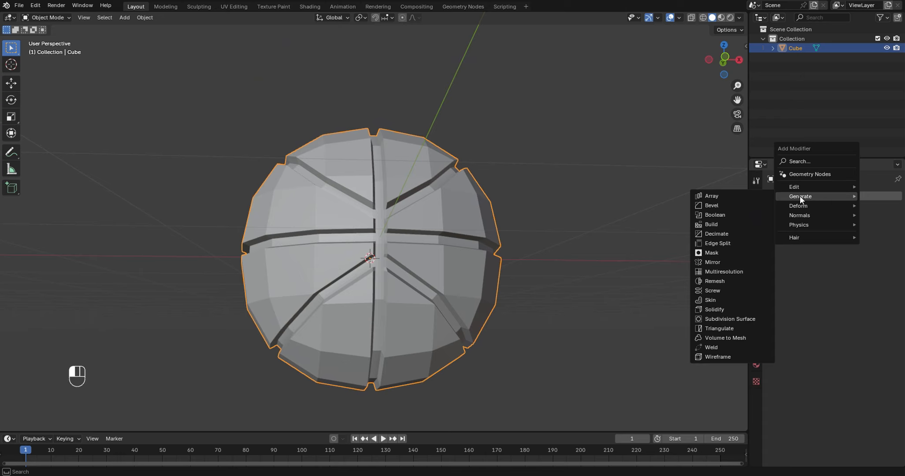
click(732, 319)
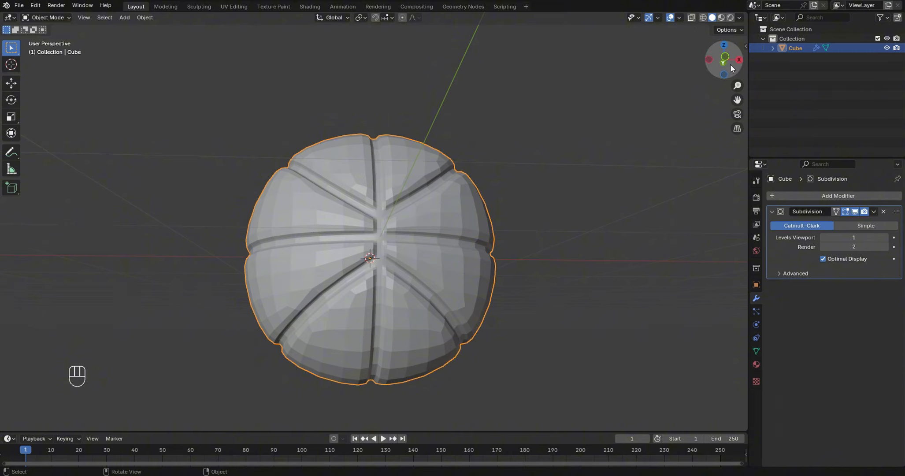
drag(730, 63, 725, 68)
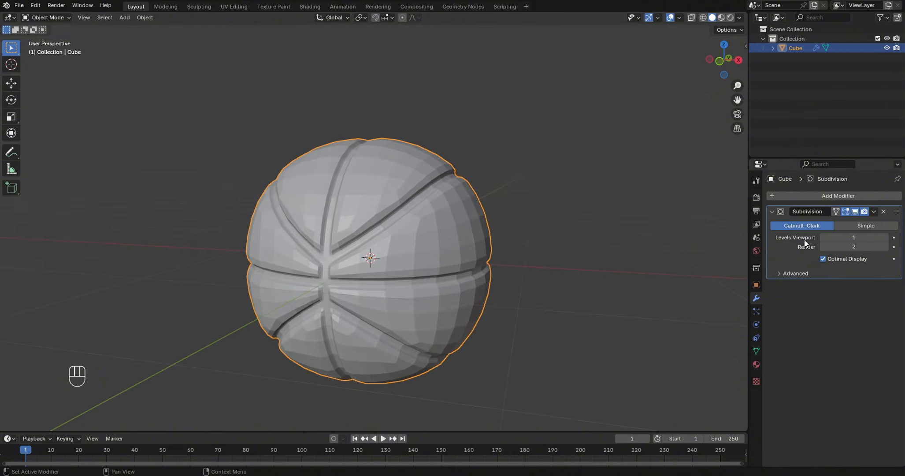
click(885, 237)
click(885, 237)
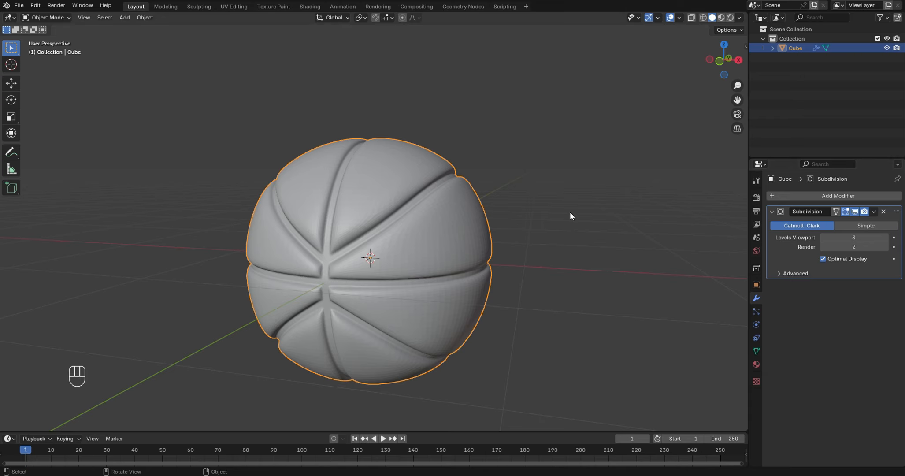
right_click(391, 183)
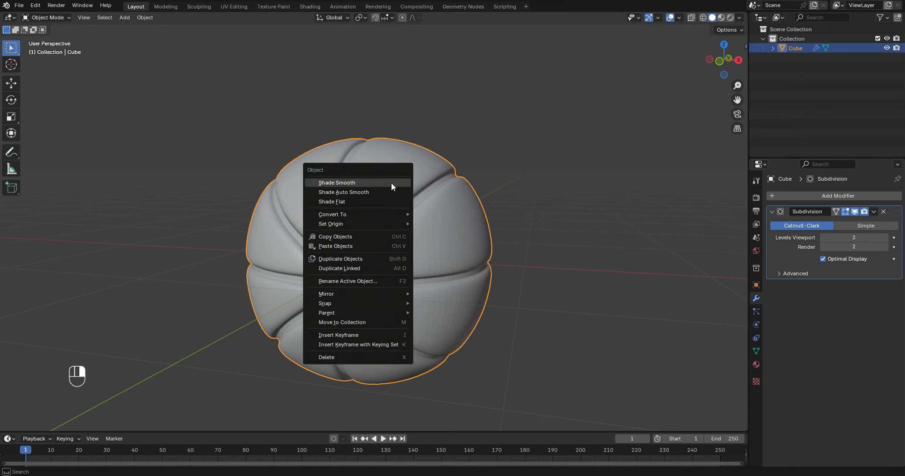
click(355, 193)
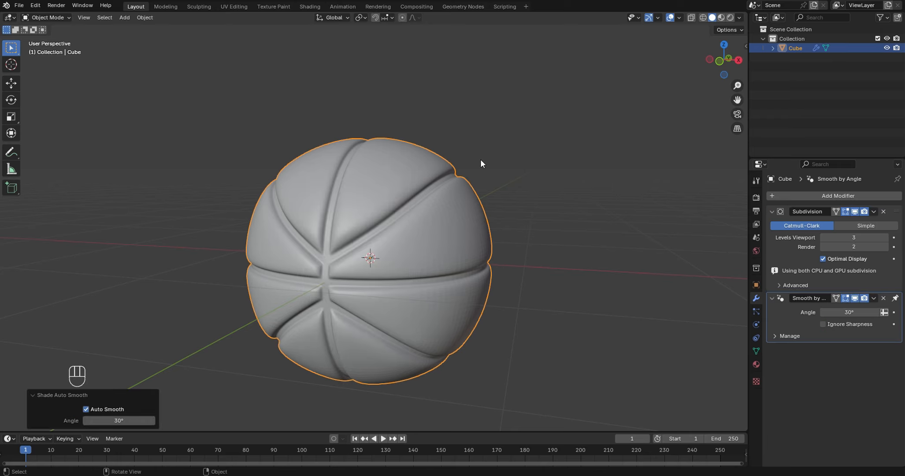
- Select all the ball's faces in Edit Mode, UV unwrap them with the standard Unwrap operation, and return to Object Mode
key(Tab)
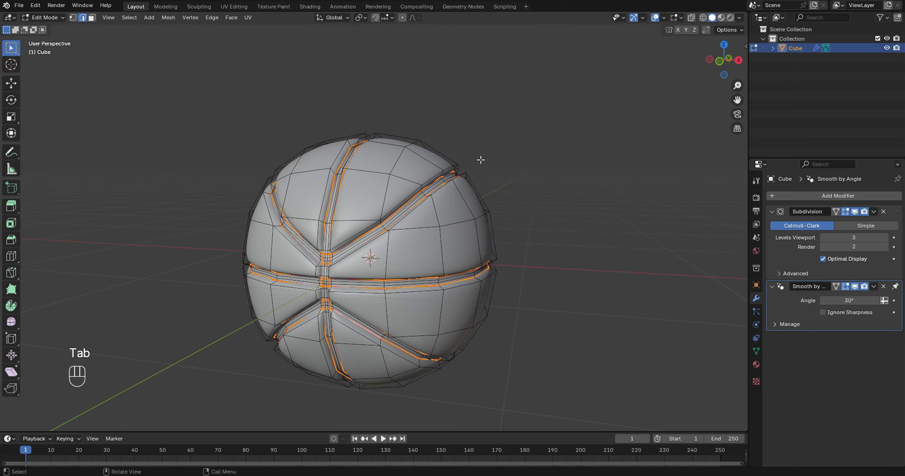
key(a)
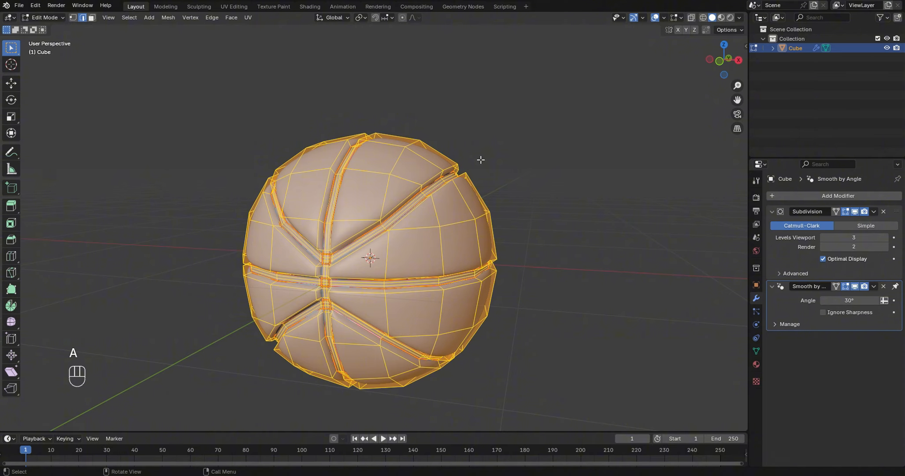
key(3)
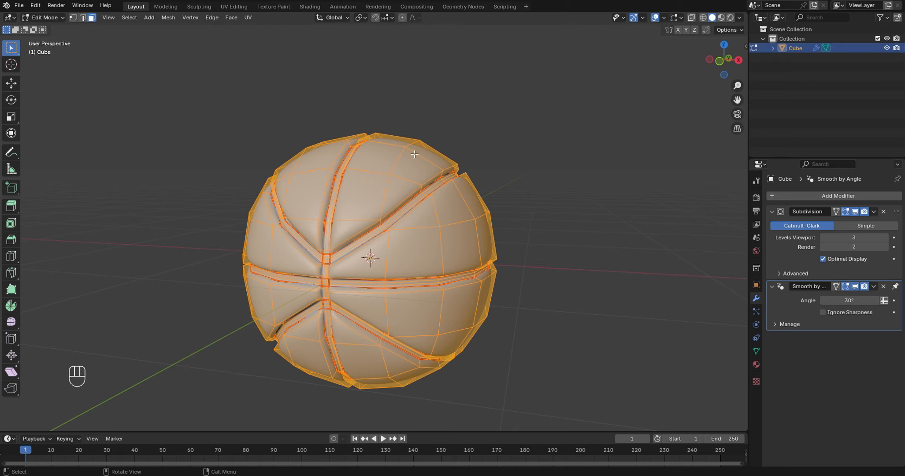
right_click(404, 164)
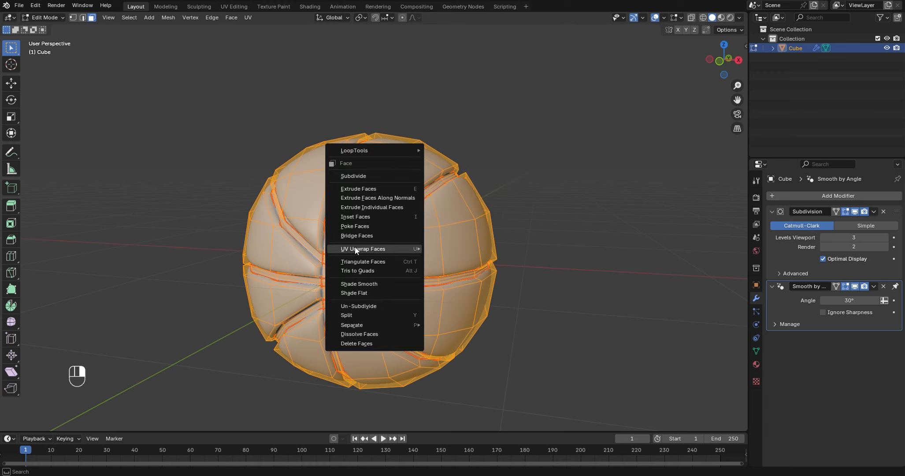
mouse_move(347, 251)
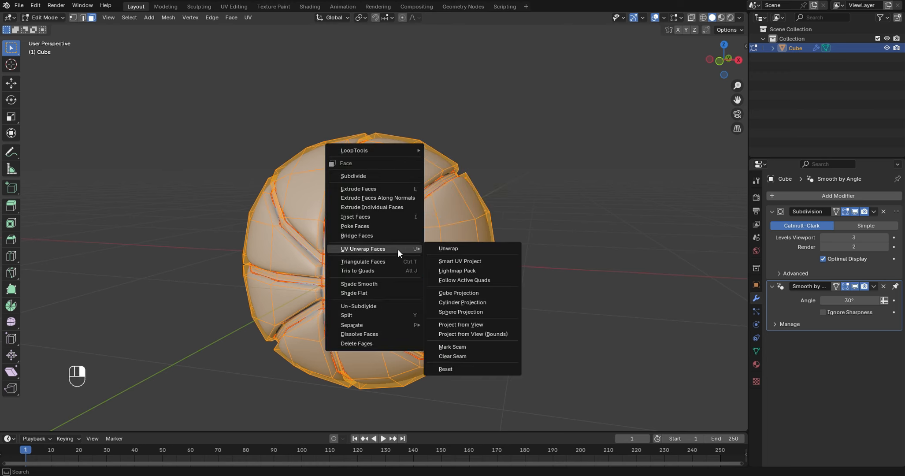
click(445, 248)
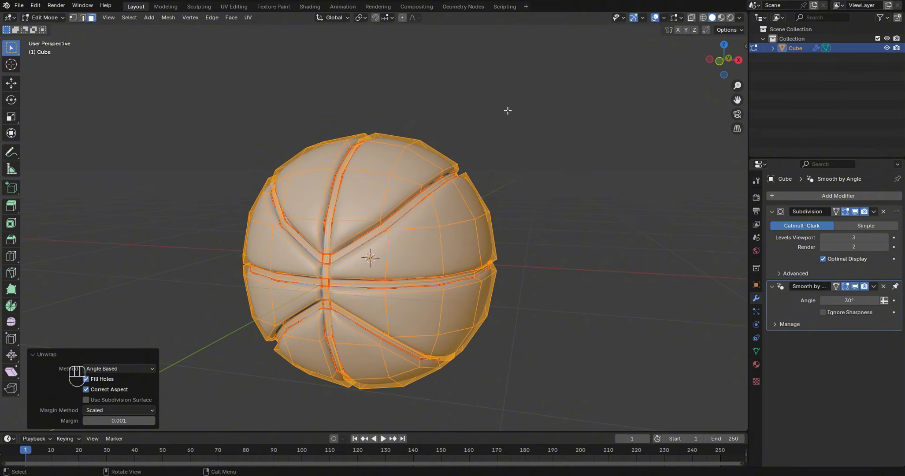
key(Tab)
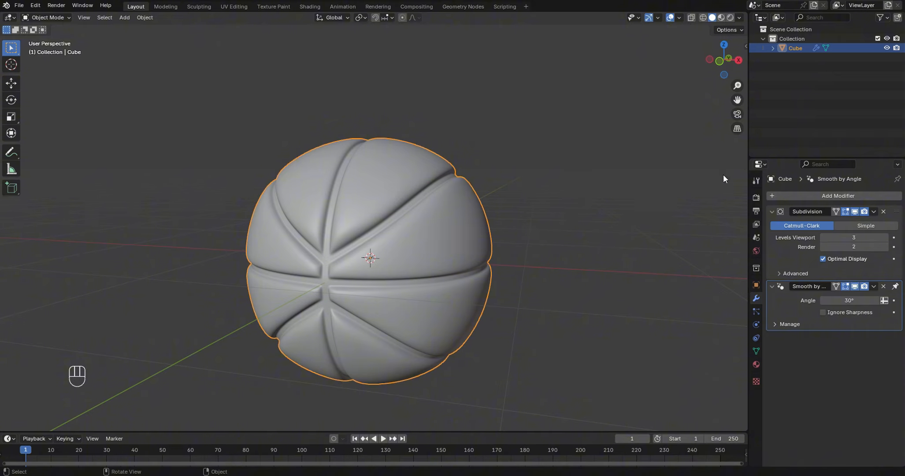
- Split the 3D viewport vertically into two side-by-side areas
right_click(748, 142)
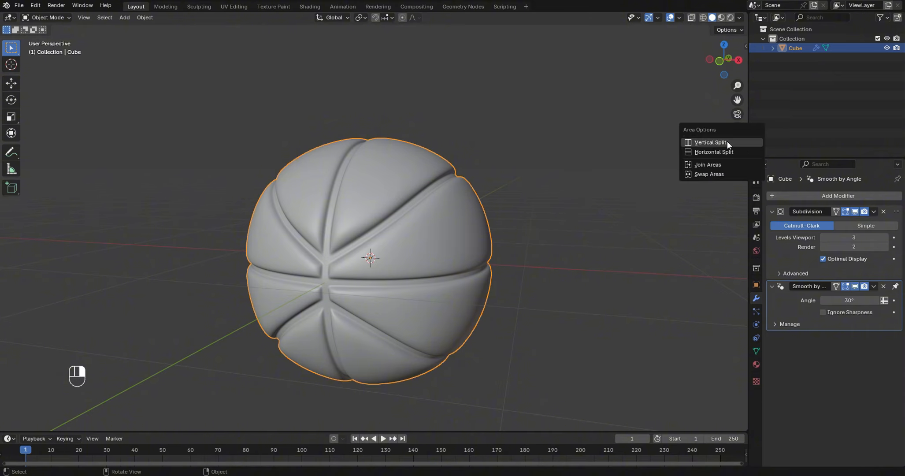
click(727, 143)
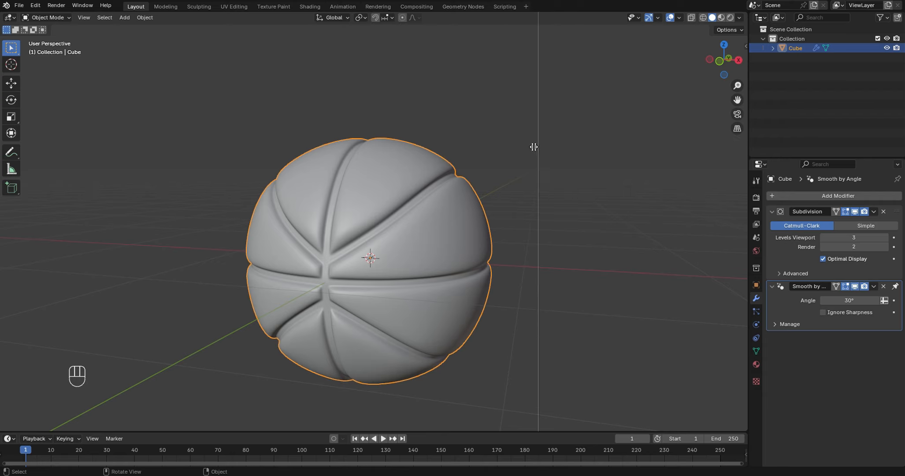
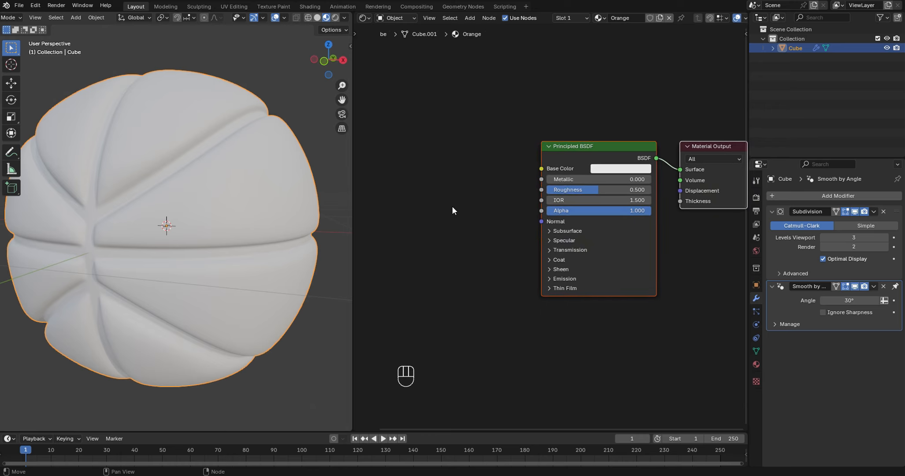
- Add a Voronoi Texture node to the Orange material and place it before the Principled BSDF with space between them
scroll(461, 187, down, 2)
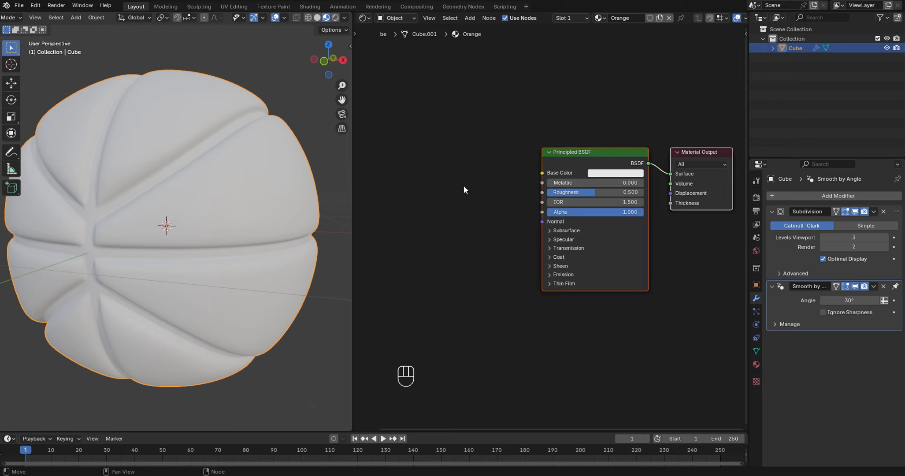
key(shift+a)
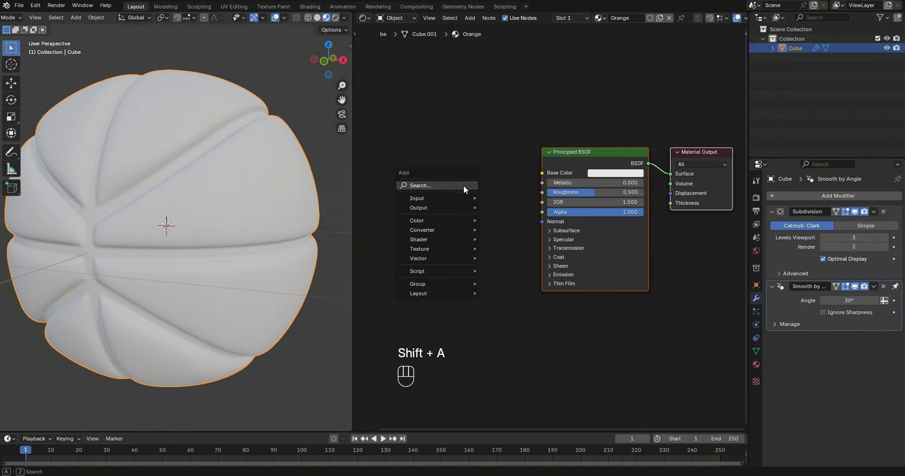
click(463, 185)
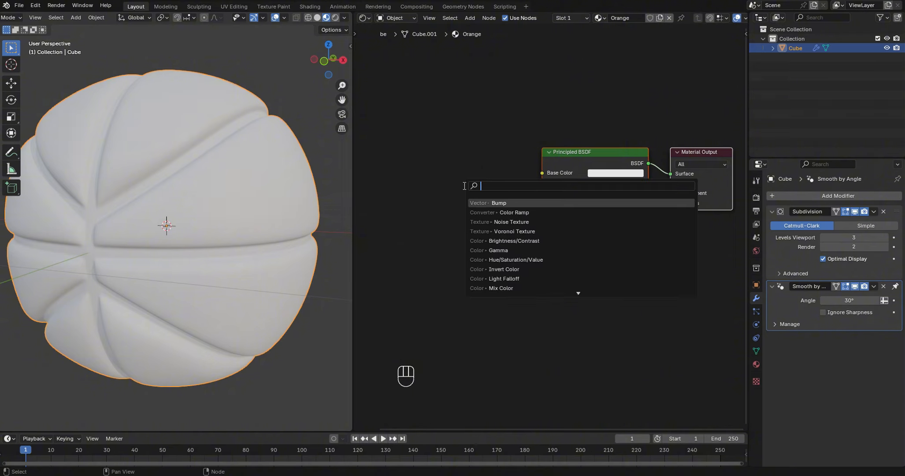
text(v)
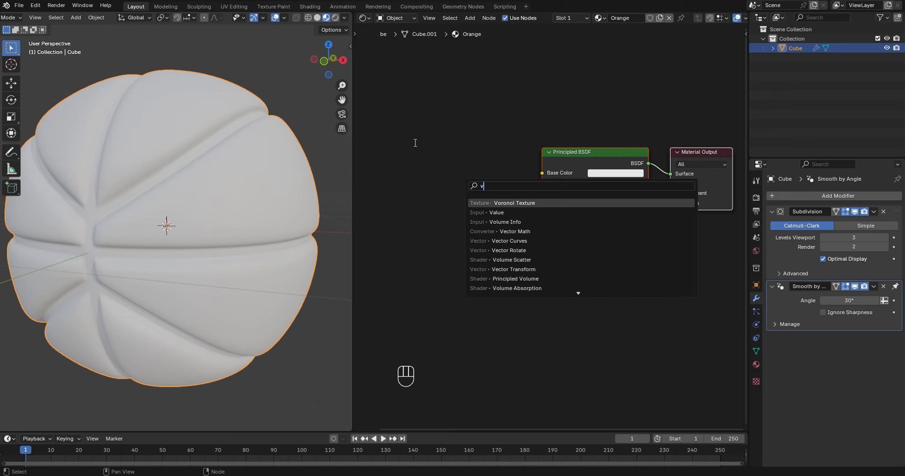
click(525, 201)
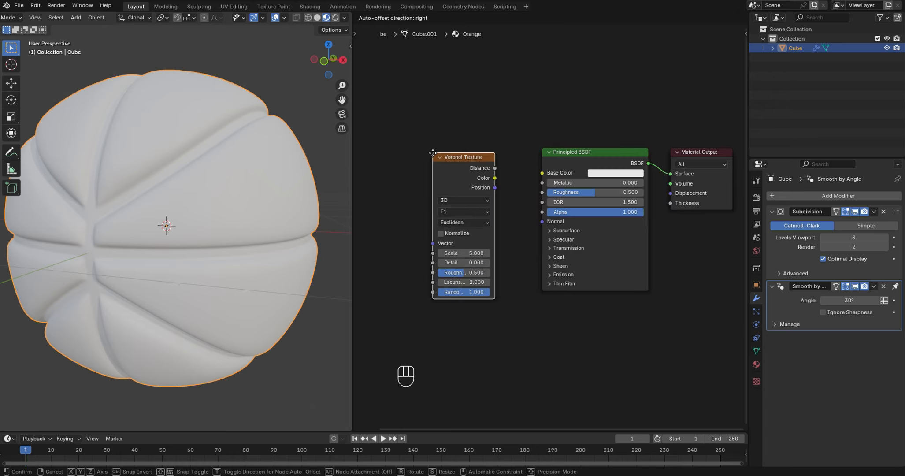
click(395, 139)
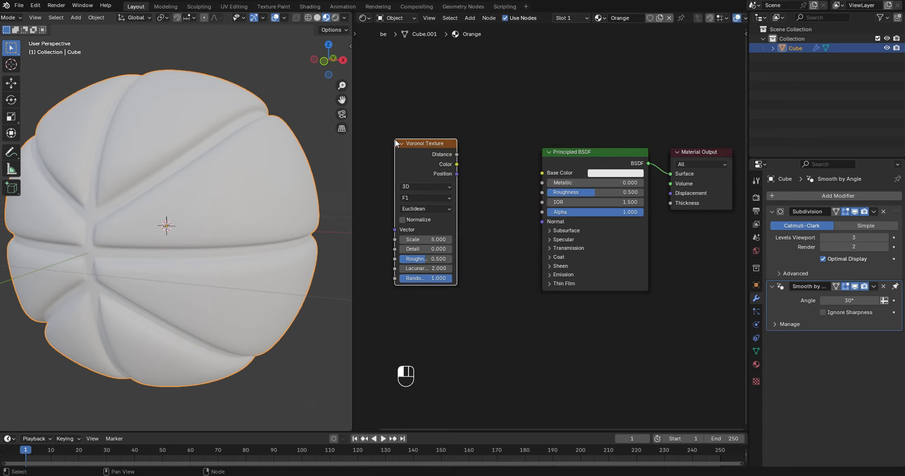
- Add Texture Coordinate and Mapping nodes to the Voronoi Texture and feed the Mapping vector from the UV output
middle_drag(487, 150, 620, 148)
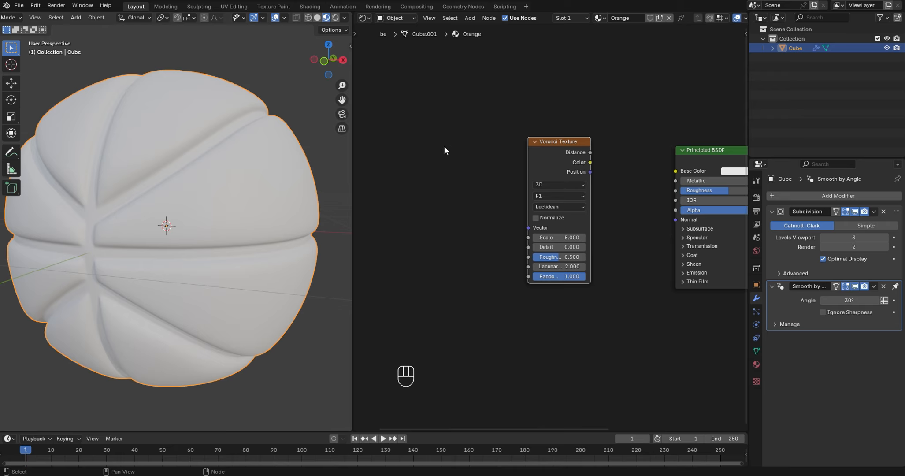
key(ctrl+t)
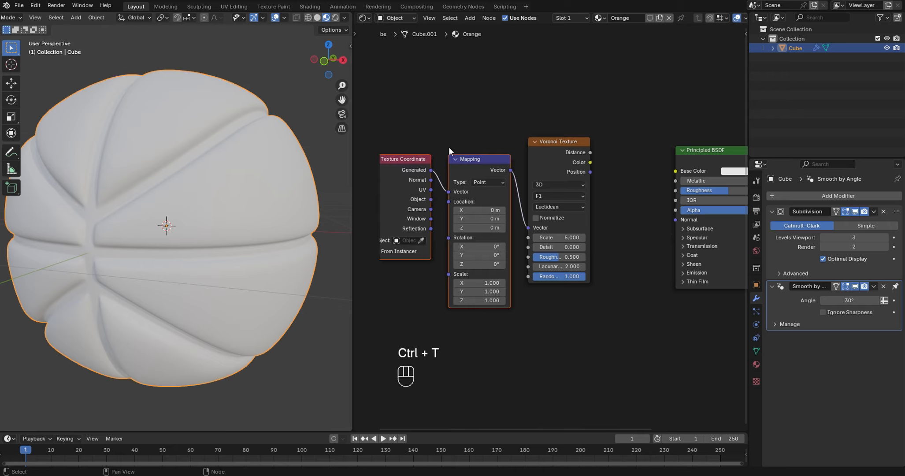
middle_drag(449, 147, 518, 130)
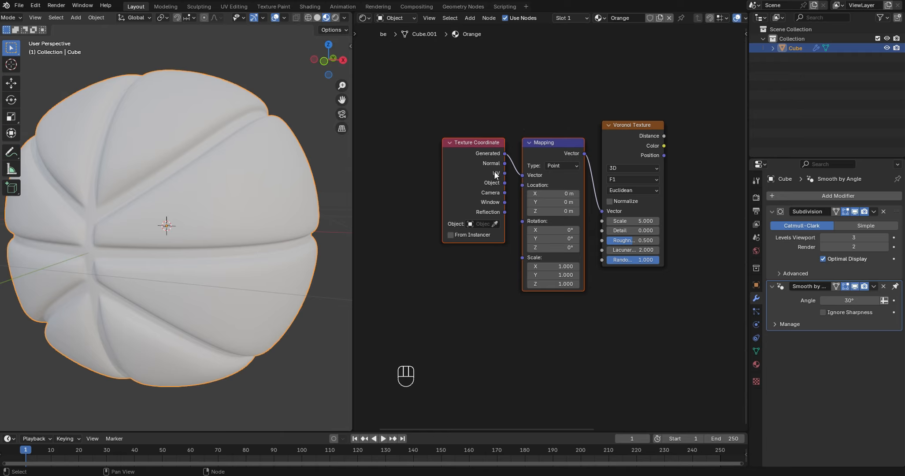
click(506, 172)
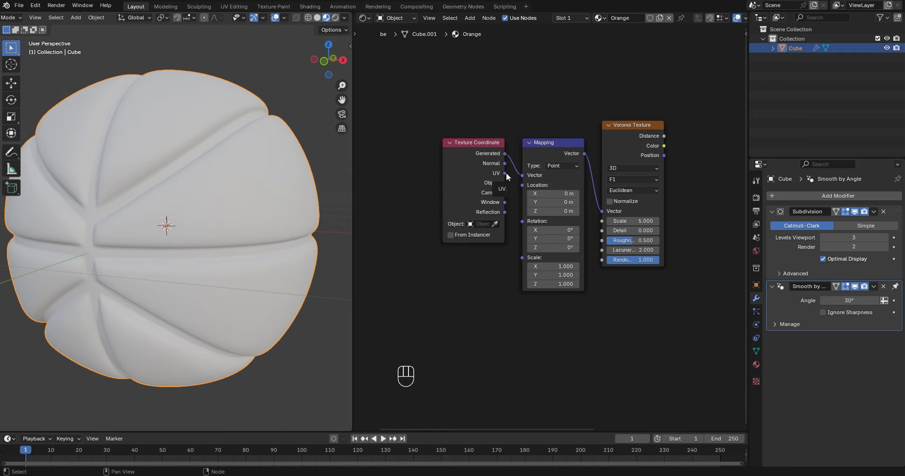
drag(505, 173, 523, 174)
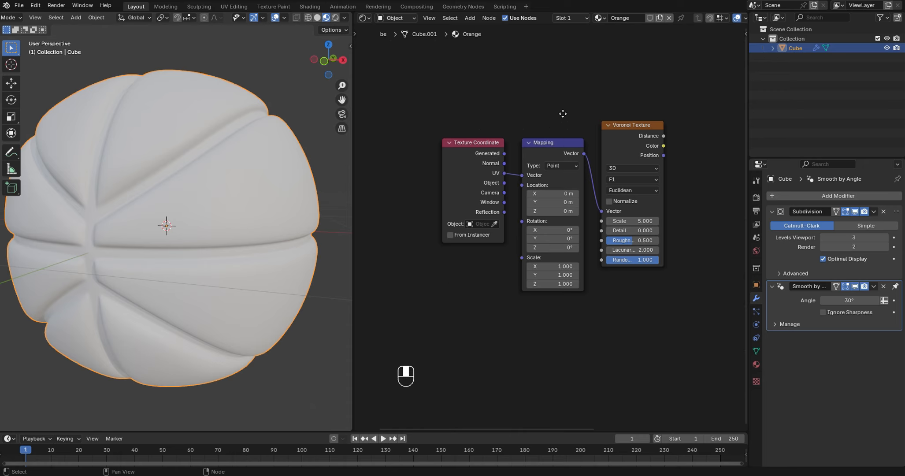
- Move the Principled BSDF and Material Output nodes together farther away from the Voronoi Texture node
middle_drag(562, 113, 413, 105)
scroll(458, 113, up, 1)
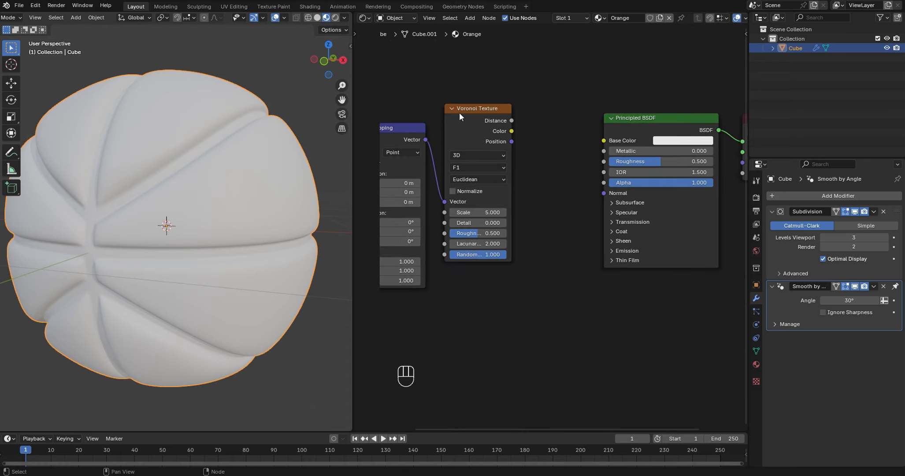
scroll(566, 140, down, 1)
middle_drag(563, 159, 489, 125)
drag(496, 116, 673, 294)
key(g)
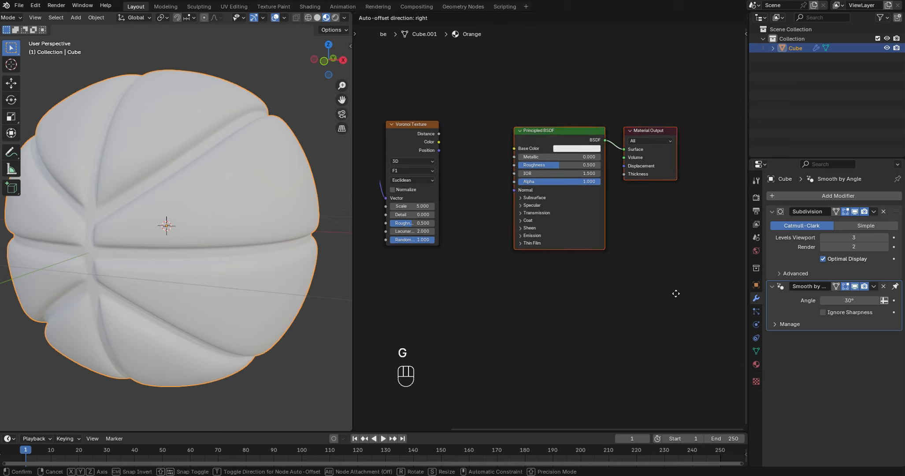
click(712, 289)
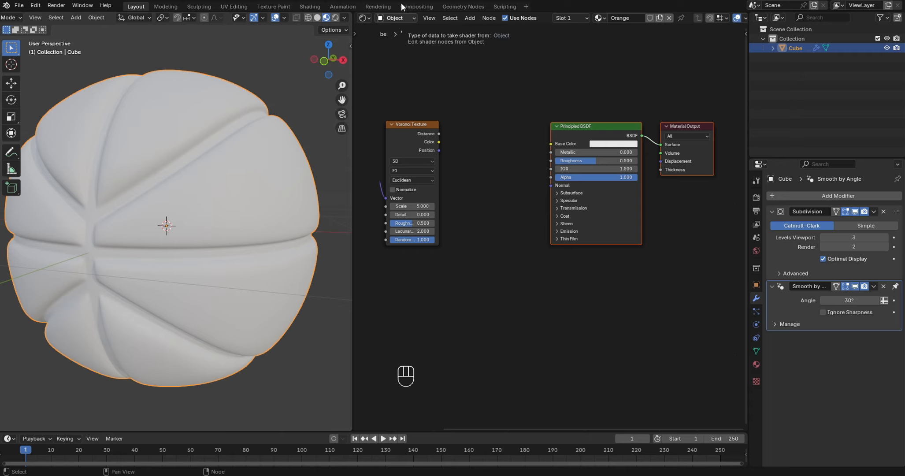
- Add a Color Ramp node and place it between the Voronoi Texture and Principled BSDF nodes
click(475, 133)
key(shift+a)
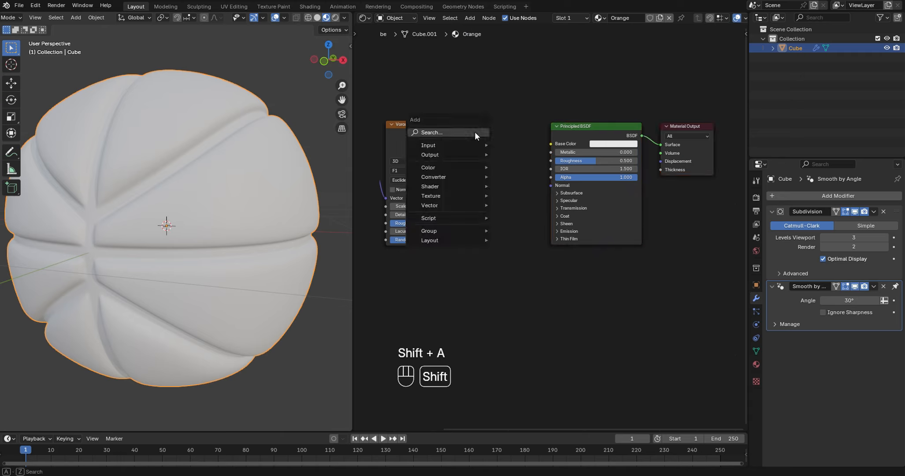
click(474, 131)
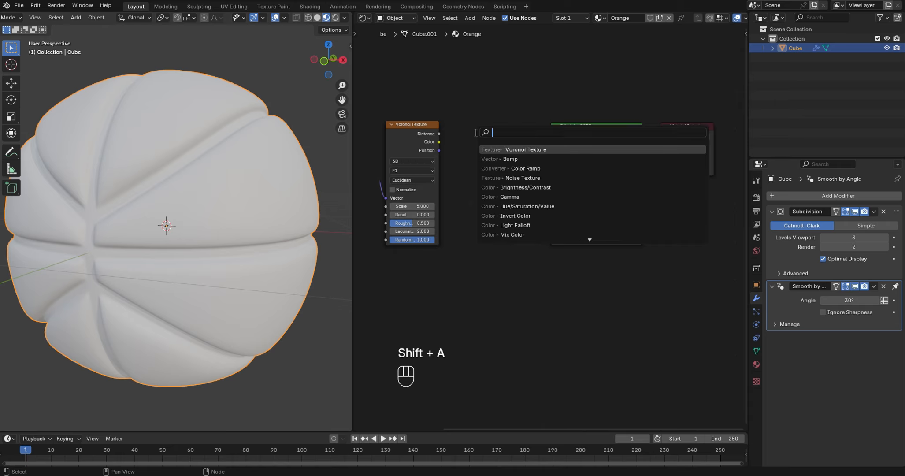
text(colo)
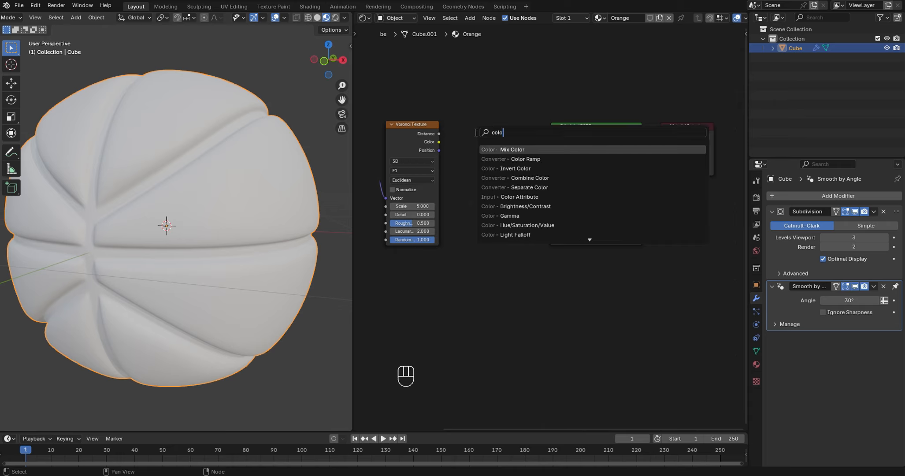
click(530, 159)
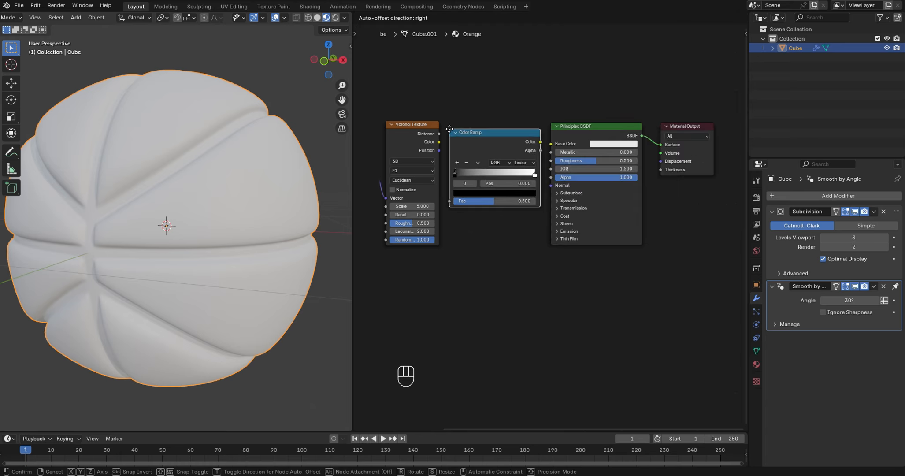
click(449, 129)
- Shift the Principled BSDF and Material Output farther out and space the Color Ramp evenly between its neighbouring nodes
drag(532, 102, 711, 201)
click(697, 209)
drag(565, 92, 713, 213)
key(g)
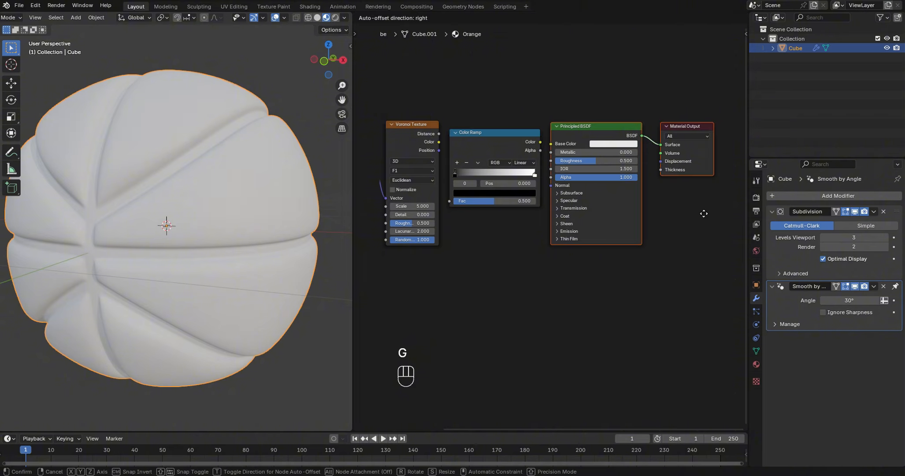
click(729, 211)
click(491, 135)
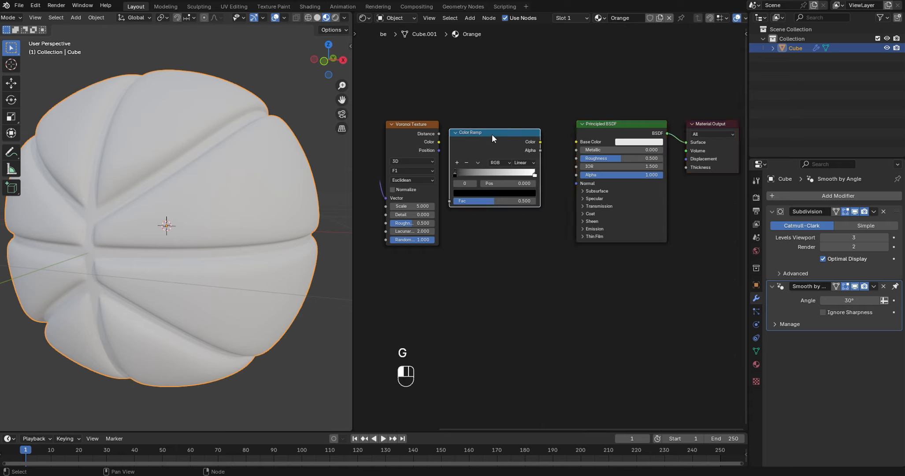
key(g)
click(504, 132)
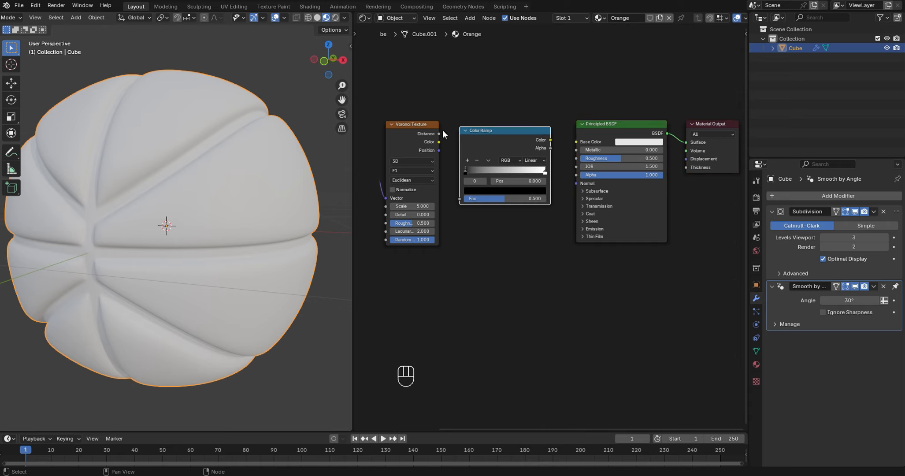
- Connect the Voronoi Distance output to the Color Ramp's Fac and the ramp's Color output to the Principled BSDF Base Color
drag(439, 133, 443, 135)
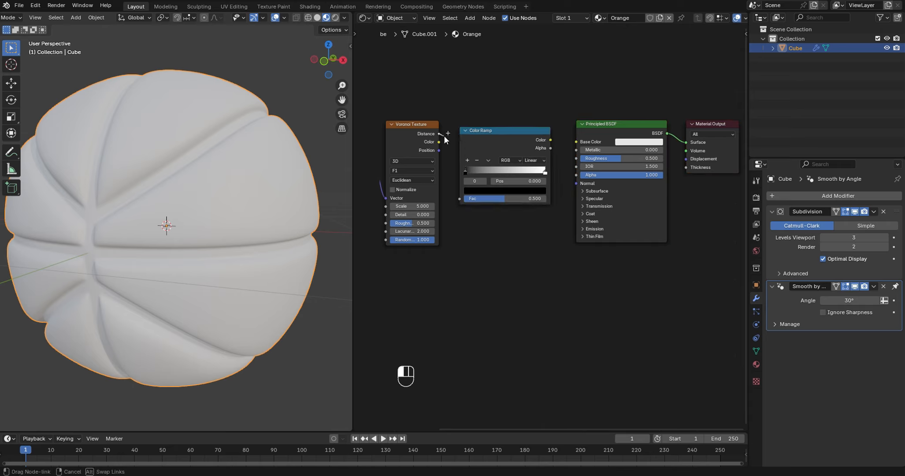
drag(452, 170, 454, 195)
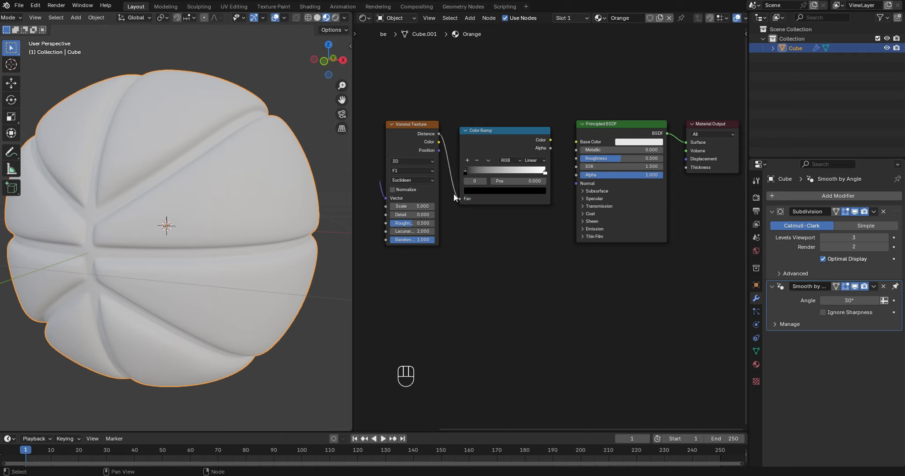
drag(550, 139, 572, 141)
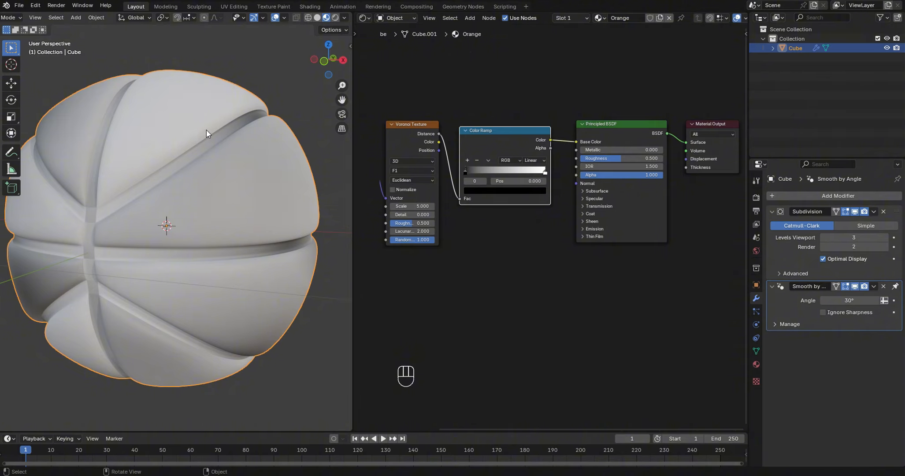
- Set the Color Ramp's black stop to position 0.35 and its white stop to position 0.45
scroll(265, 92, down, 3)
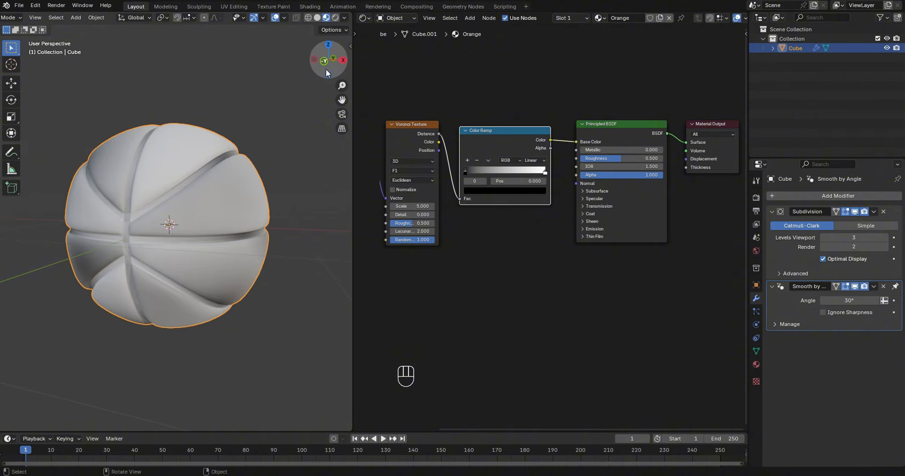
drag(326, 69, 332, 73)
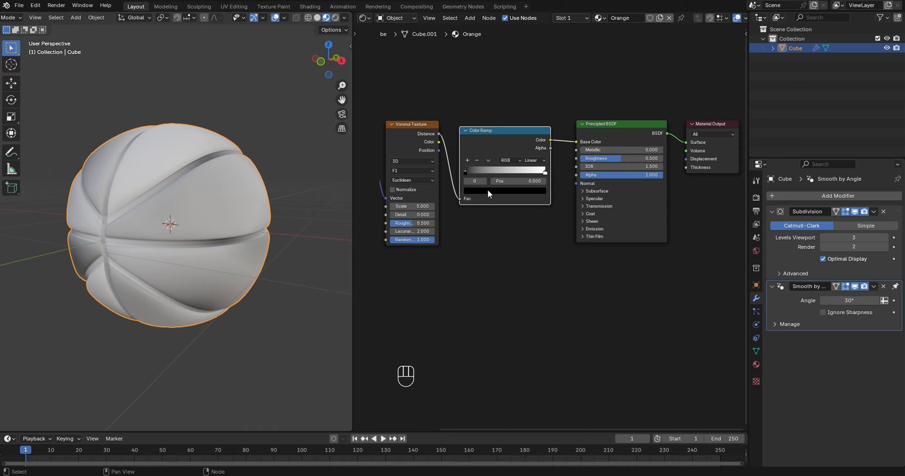
click(511, 181)
key(BackSpace)
text(.35)
key(Return)
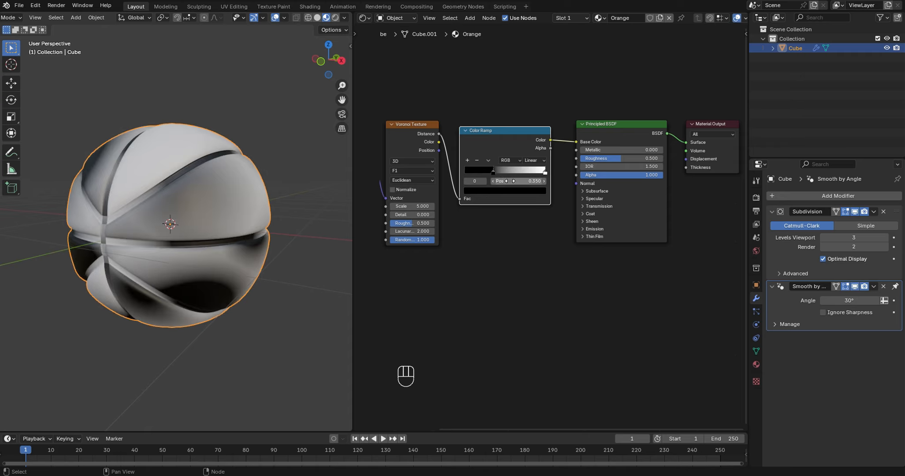
click(545, 171)
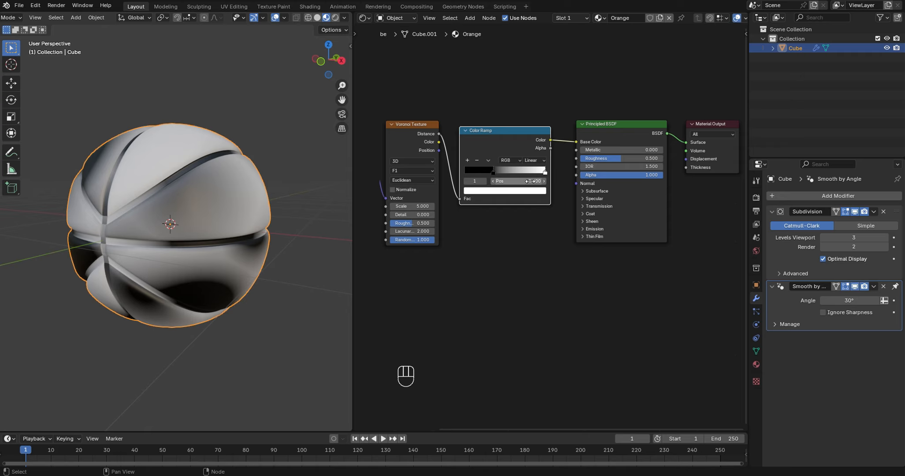
click(530, 181)
key(BackSpace)
text(.45)
key(Return)
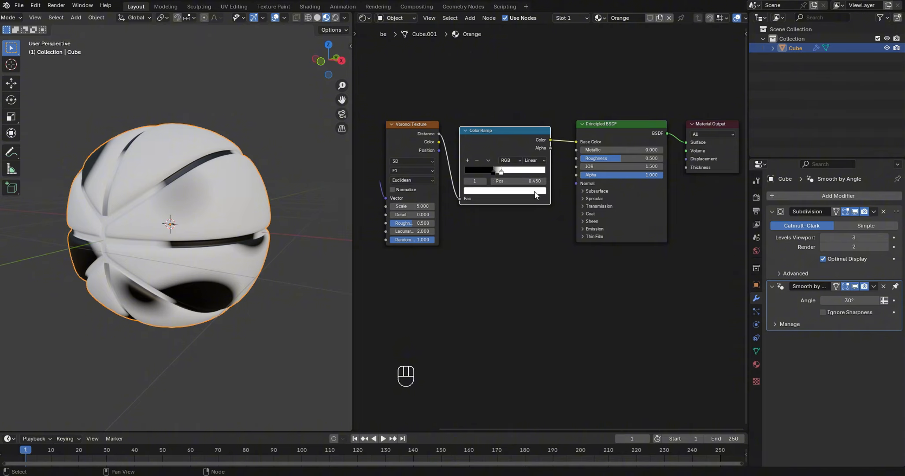
- Set the Voronoi Texture's Randomness to 0 and Scale to 150, and check the dot pattern around the ball
click(404, 239)
text(0)
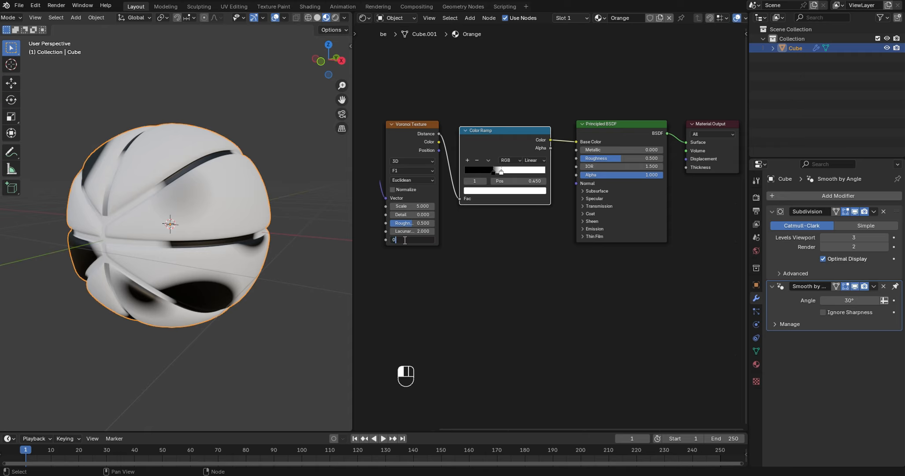
key(Return)
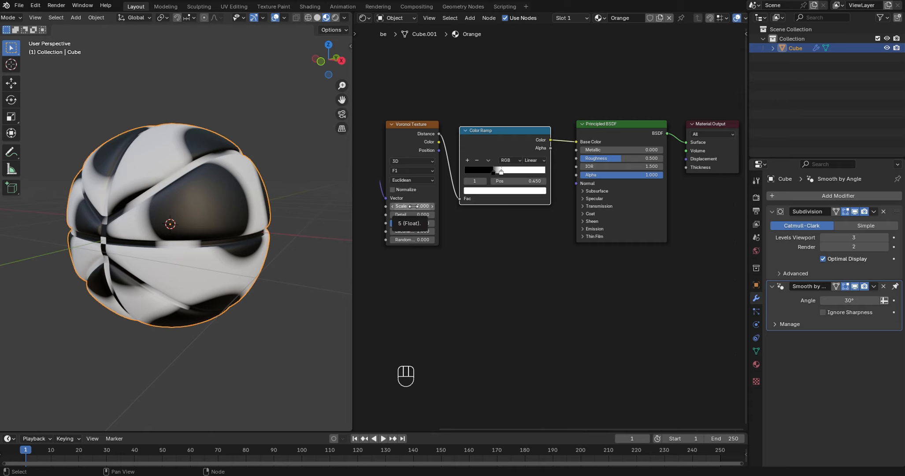
middle_drag(493, 237, 534, 239)
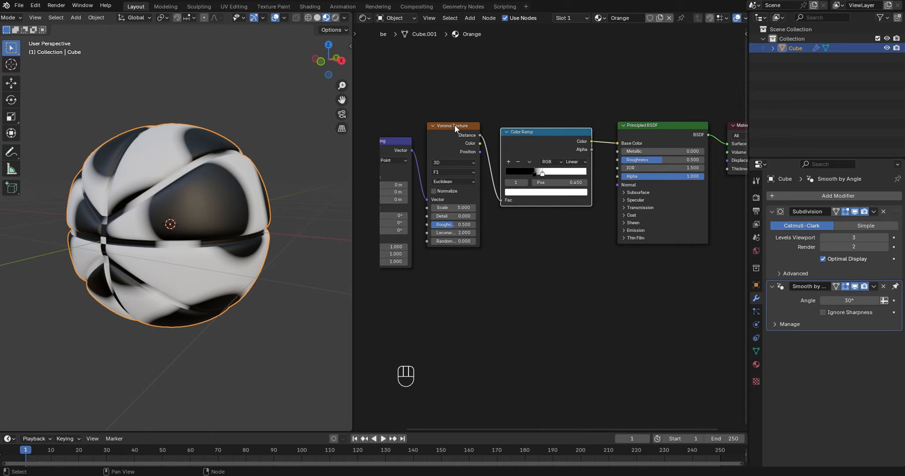
click(448, 209)
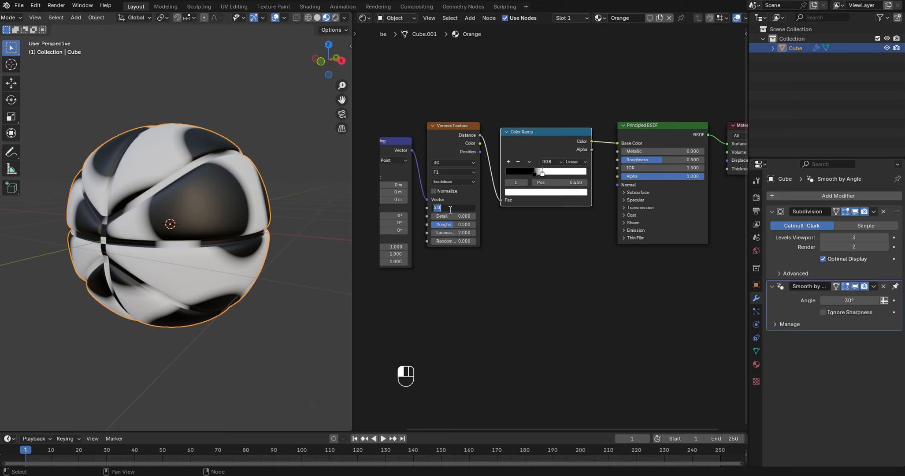
text(150)
key(Return)
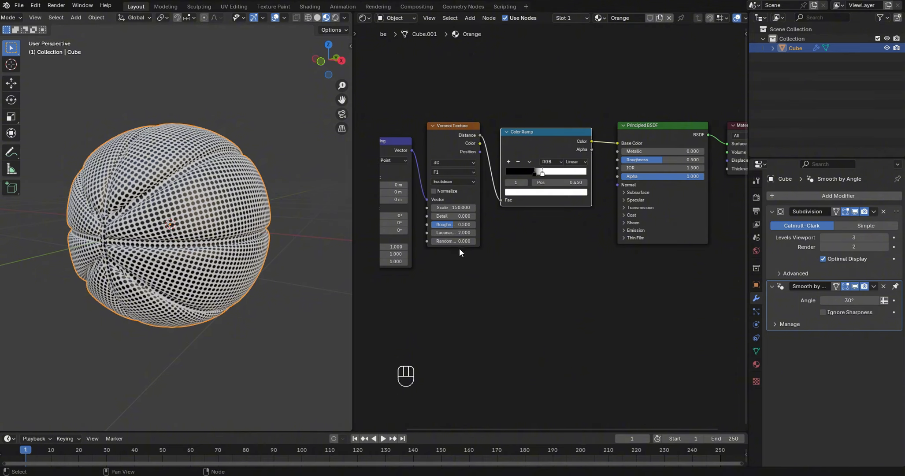
drag(328, 62, 277, 60)
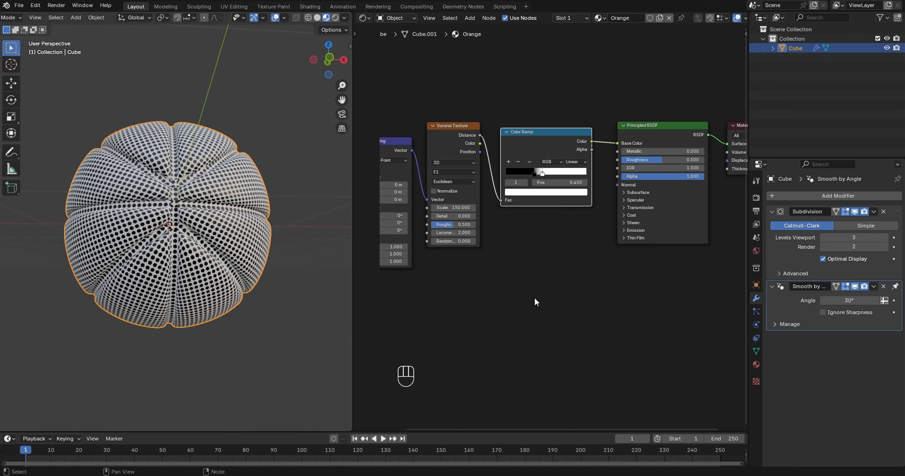
- Move the Principled BSDF and Material Output nodes farther from the Color Ramp to leave room for another node
middle_drag(535, 300, 437, 259)
drag(564, 76, 679, 174)
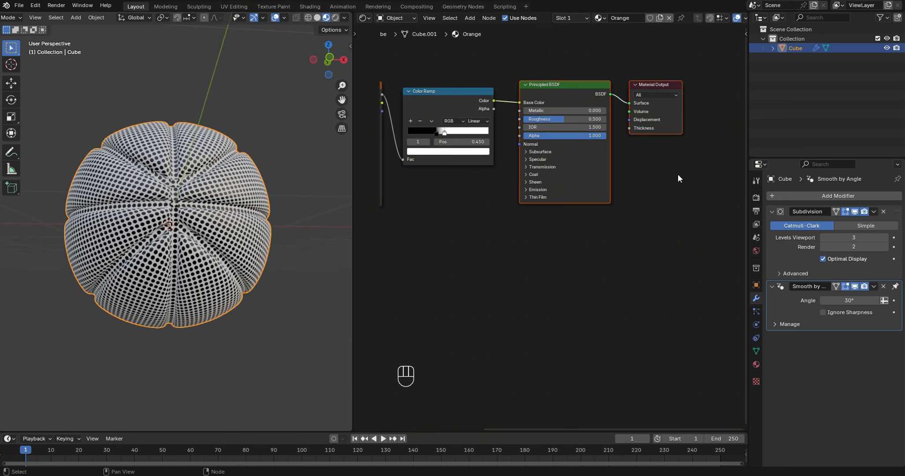
key(g)
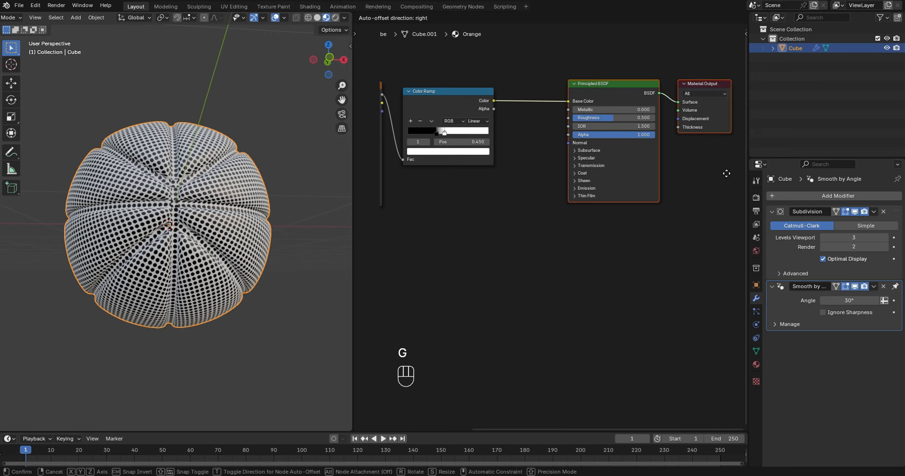
click(726, 173)
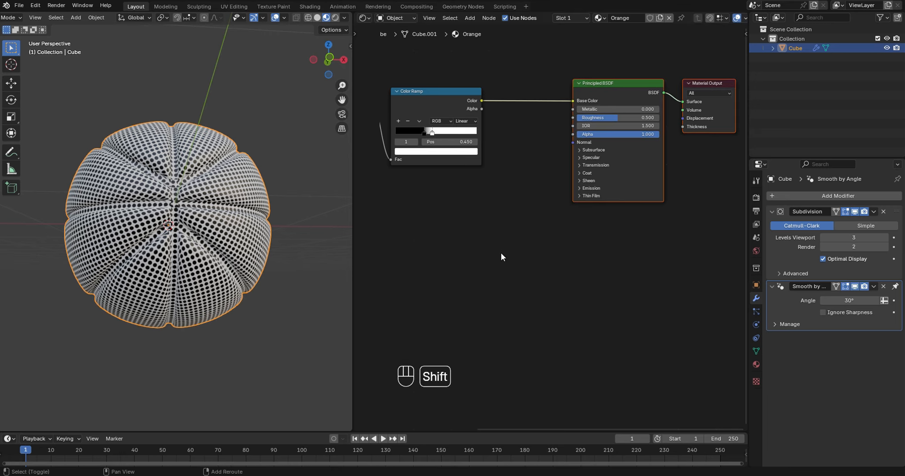
- Add a Bump node and place it below the link between the Color Ramp and the Principled BSDF
key(shift+a)
mouse_move(500, 252)
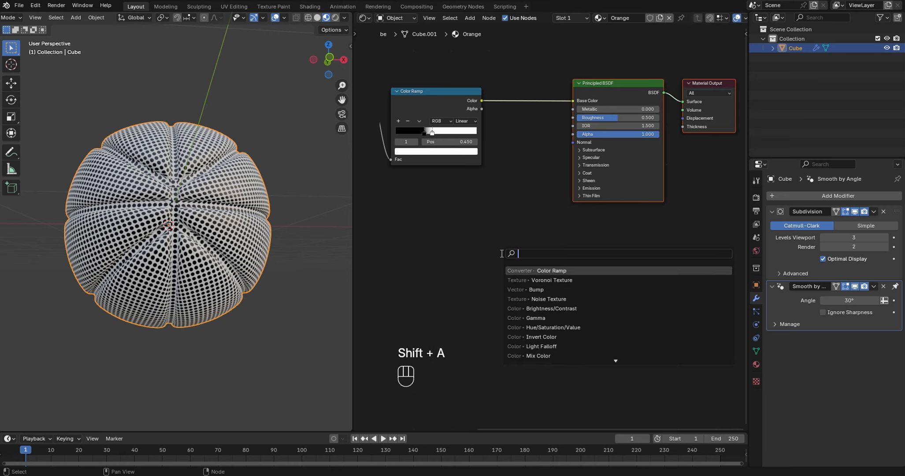
click(550, 290)
click(502, 203)
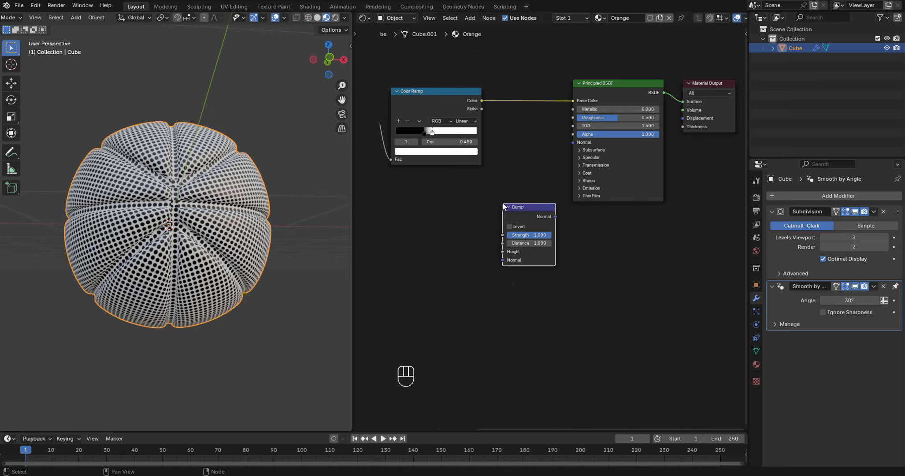
drag(544, 205, 551, 199)
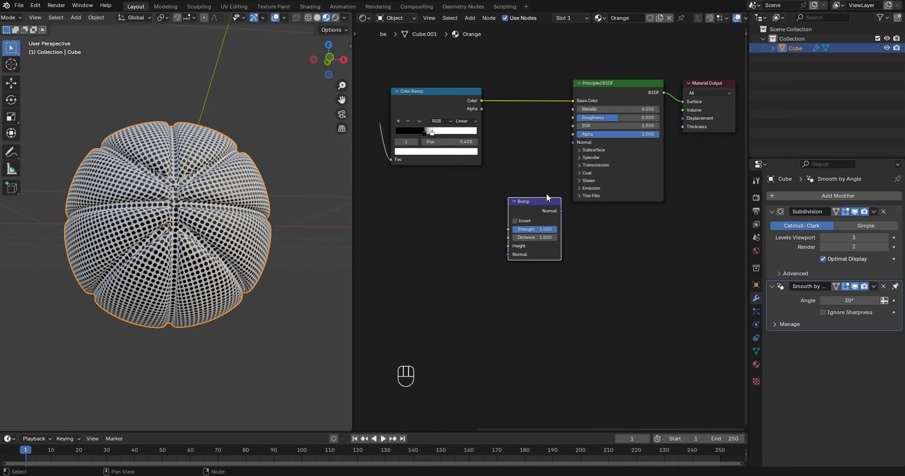
- Connect the Color Ramp's Color to the Bump's Height and the Bump's Normal to the Principled BSDF Normal, with Invert enabled on the Bump
drag(482, 100, 498, 104)
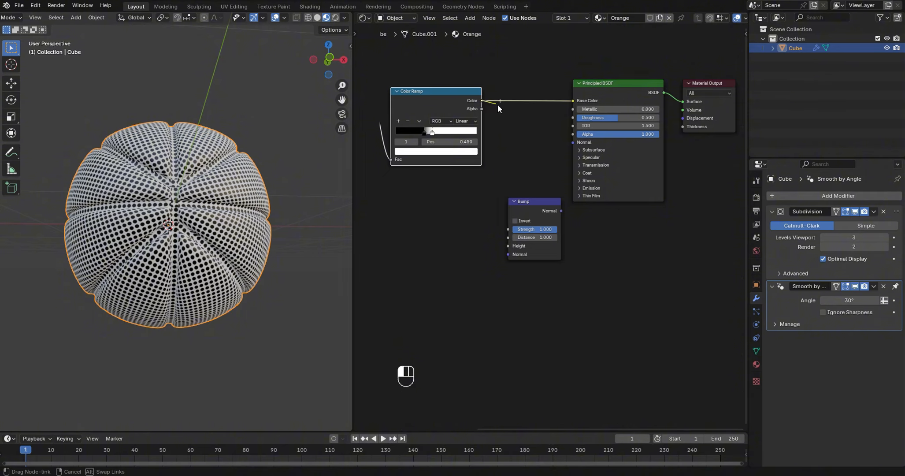
drag(501, 183, 506, 245)
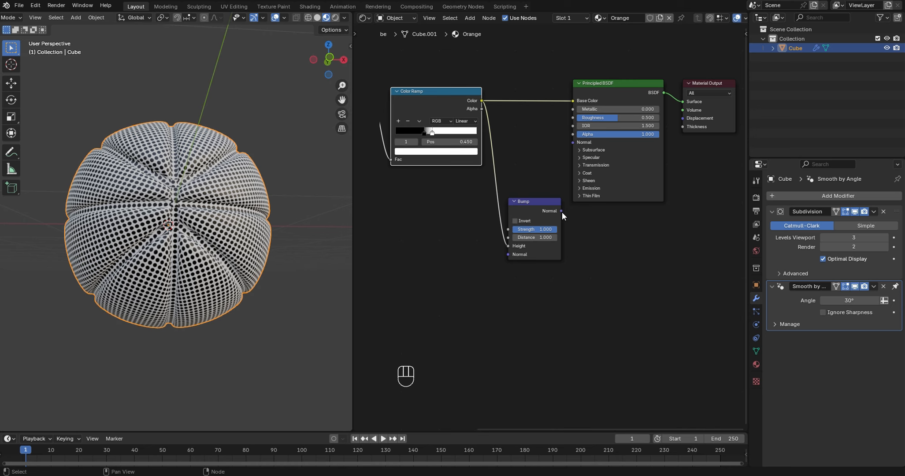
drag(562, 211, 567, 144)
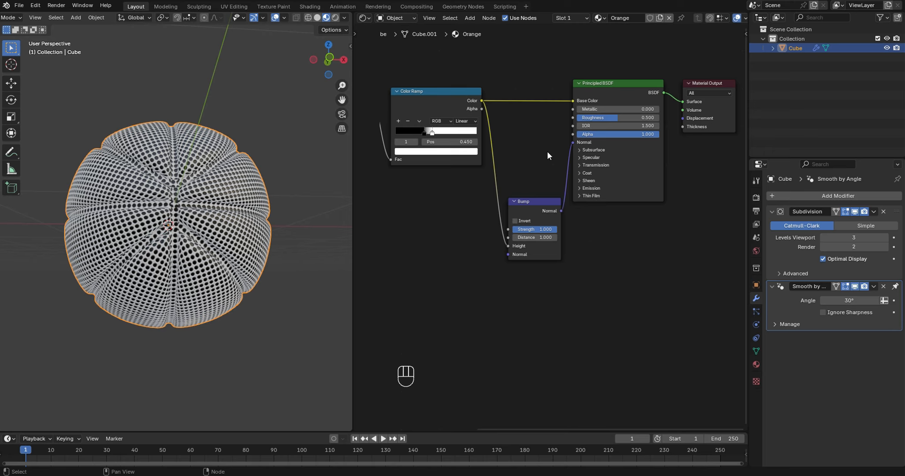
click(515, 221)
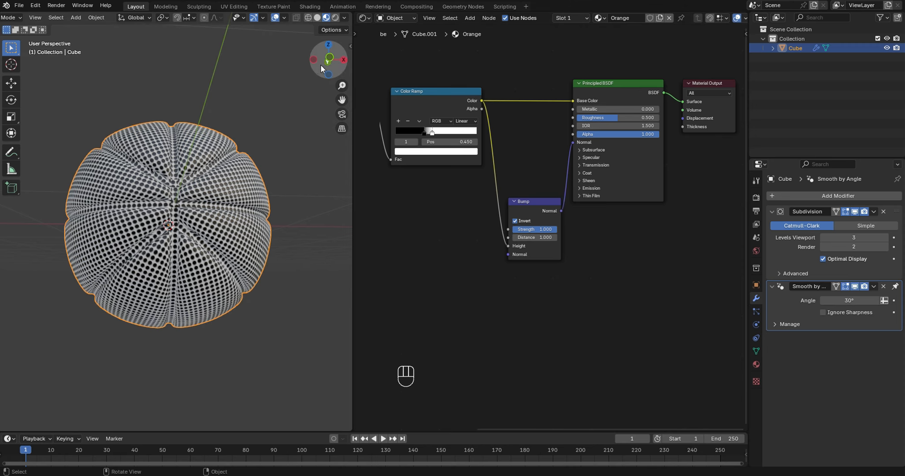
mouse_move(328, 59)
mouse_down()
mouse_move(441, 60)
mouse_move(446, 49)
mouse_move(316, 68)
mouse_up()
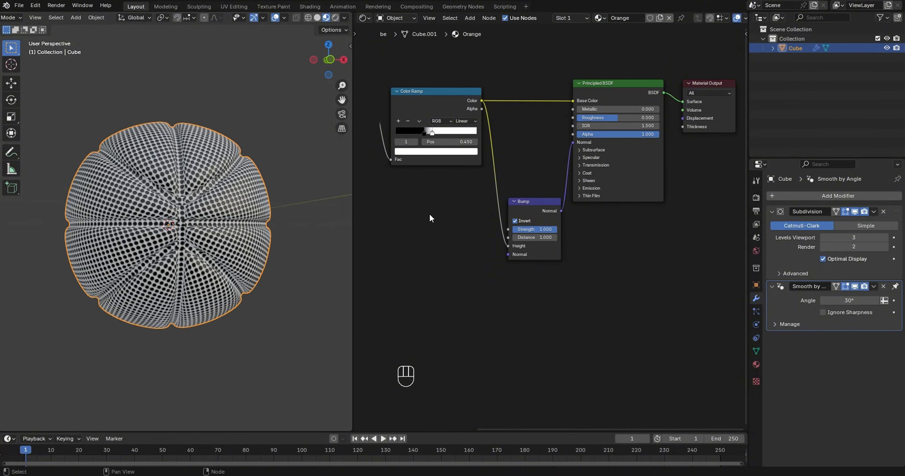
- Set the colour of the Color Ramp's black stop to hex D55E00
middle_drag(429, 215, 451, 222)
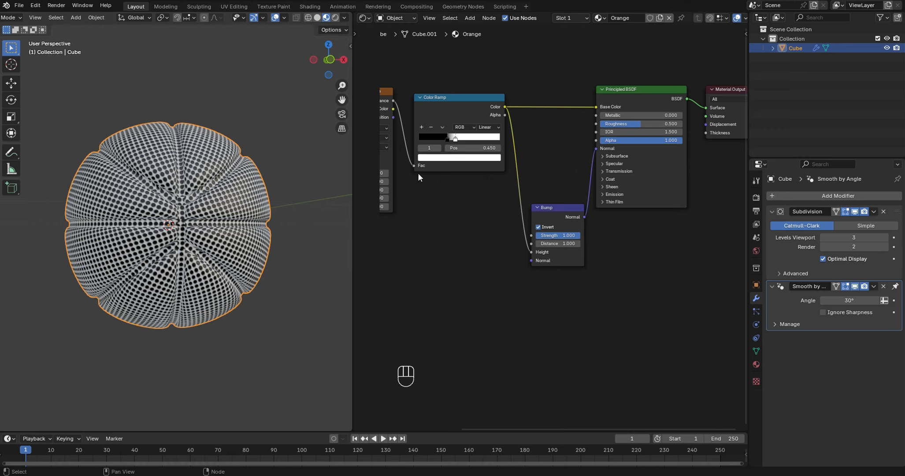
click(447, 140)
click(441, 157)
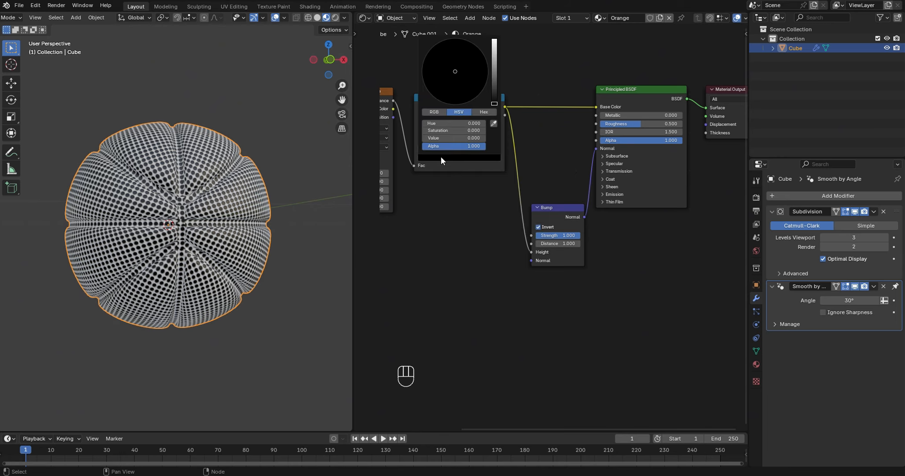
click(484, 112)
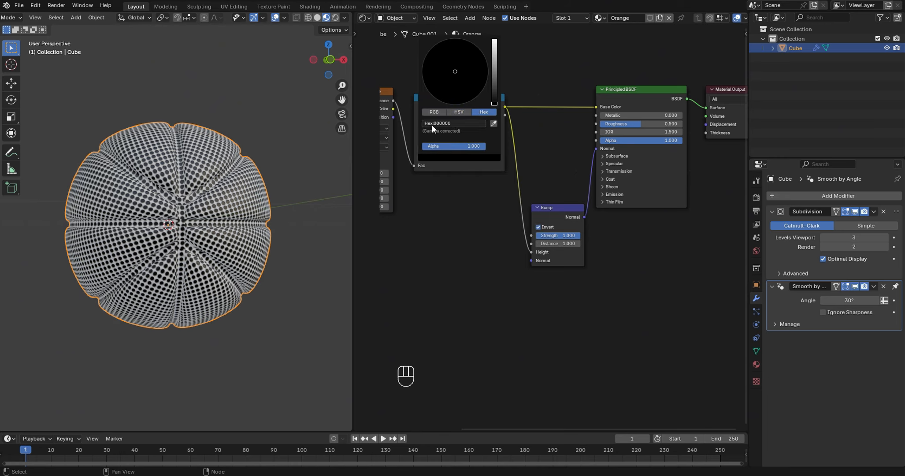
click(450, 123)
text(d55e00)
key(Return)
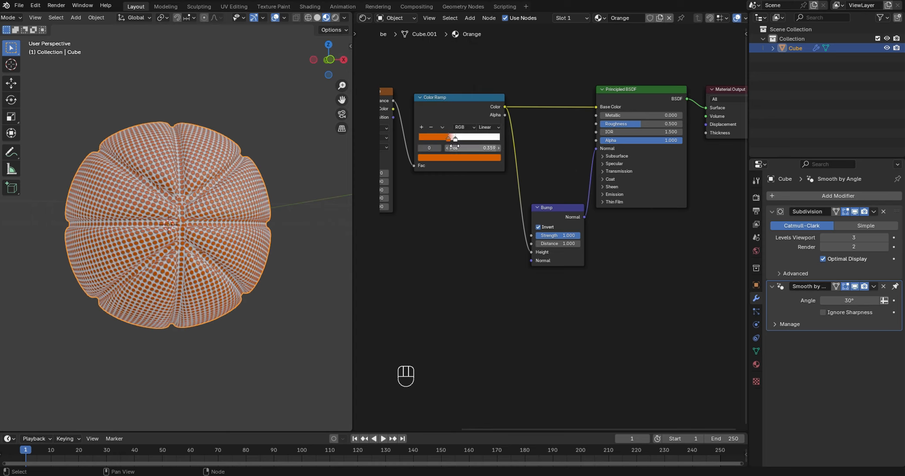
- Set the position of the Color Ramp's white stop to 0.45
click(454, 140)
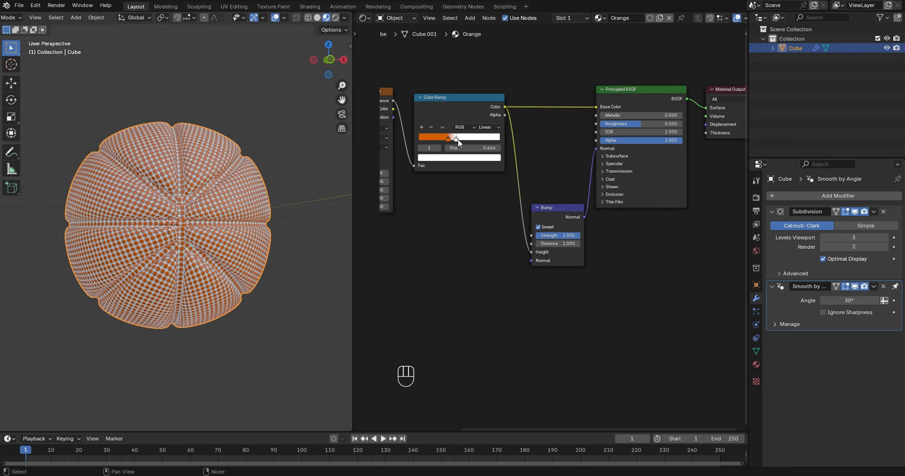
click(460, 148)
key(BackSpace)
text(0.45)
key(Return)
- Set the colour of the Color Ramp's white stop to hex 9E3F00
click(460, 158)
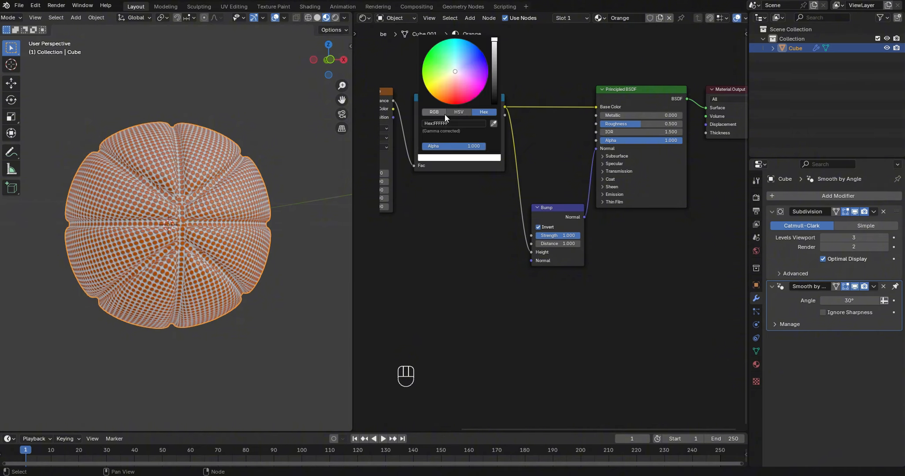
click(453, 123)
text(9e3f00)
key(Return)
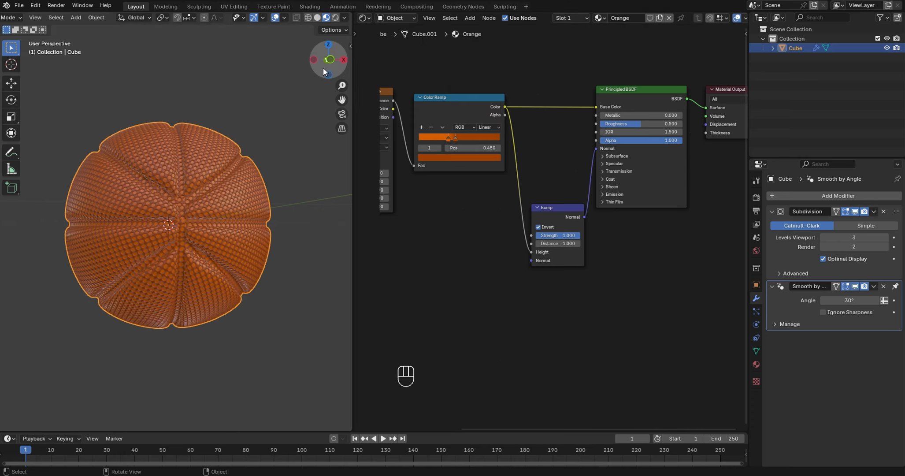
- Enter Edit Mode on the ball, clear the selection, and select the first faces of a large panel above the equatorial groove
mouse_move(324, 71)
mouse_down()
mouse_move(337, 110)
mouse_move(316, 73)
mouse_up()
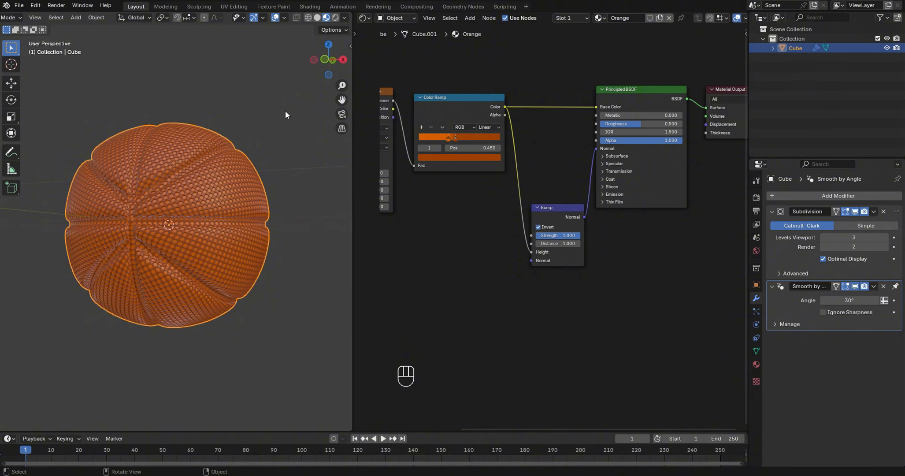
key(Tab)
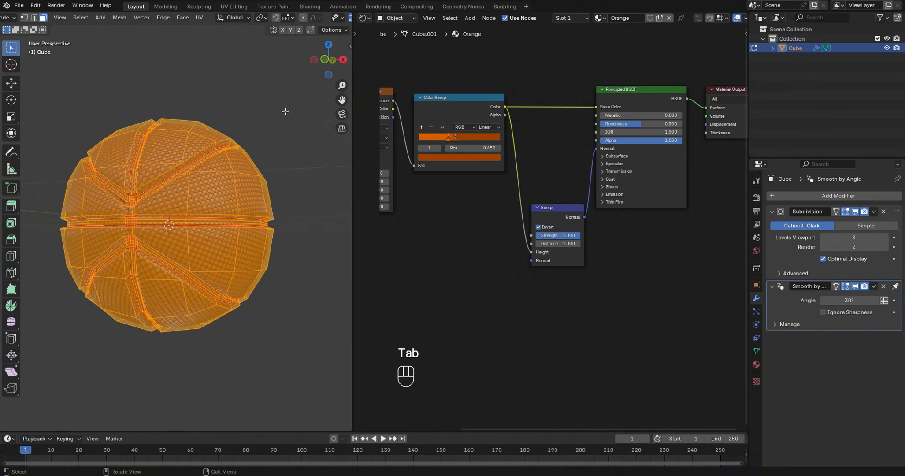
click(261, 122)
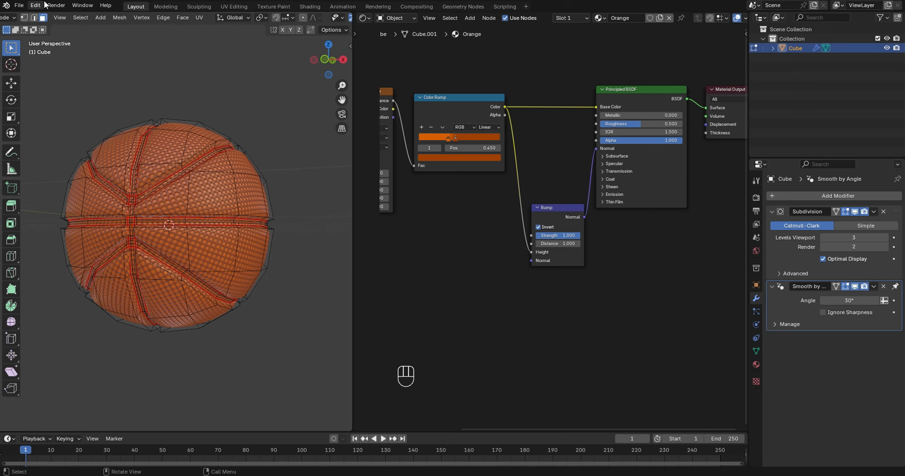
scroll(259, 161, up, 1)
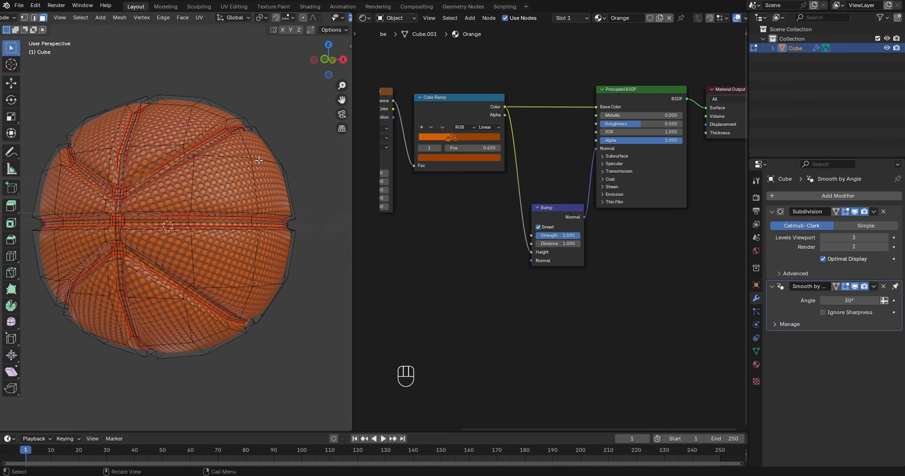
drag(335, 66, 303, 62)
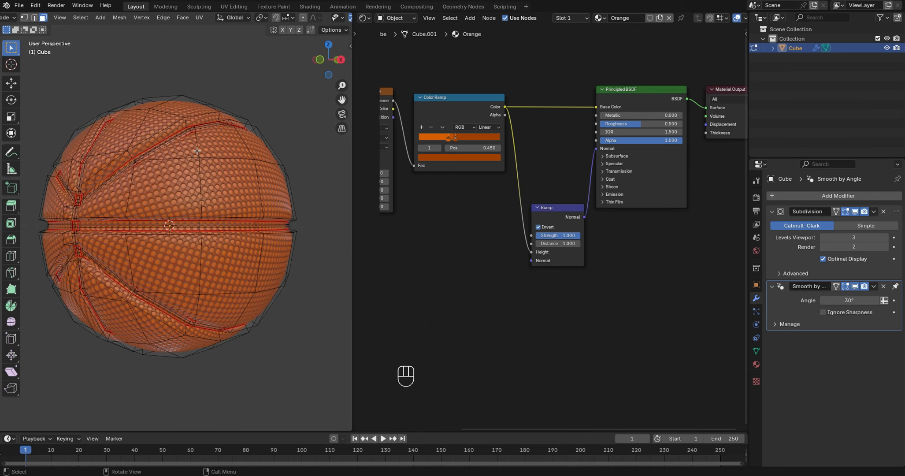
drag(191, 152, 216, 172)
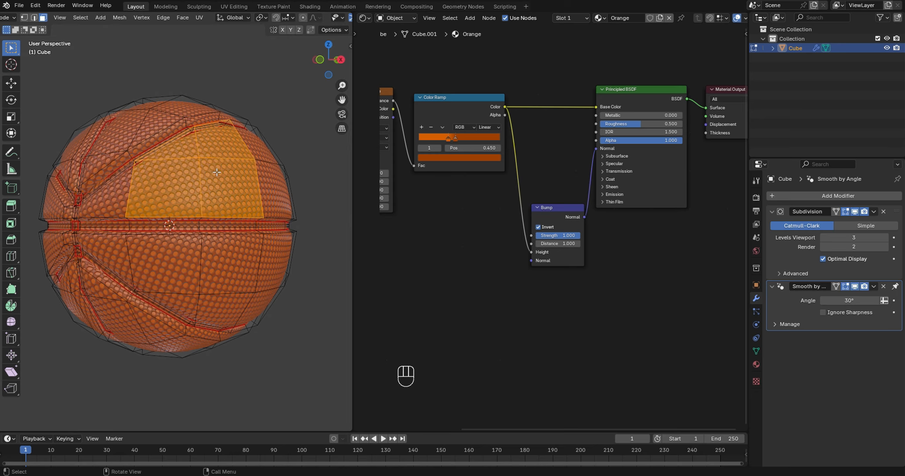
shift+click(131, 191)
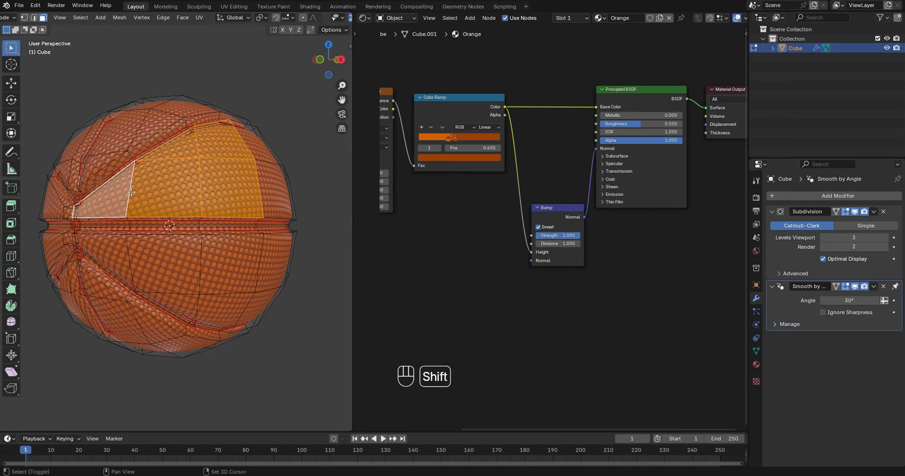
- Extend the selection around the ball to the remaining faces of the same panel above the equatorial groove
drag(332, 65, 310, 67)
shift+drag(200, 174, 230, 196)
shift+drag(336, 71, 322, 72)
shift+drag(198, 188, 218, 212)
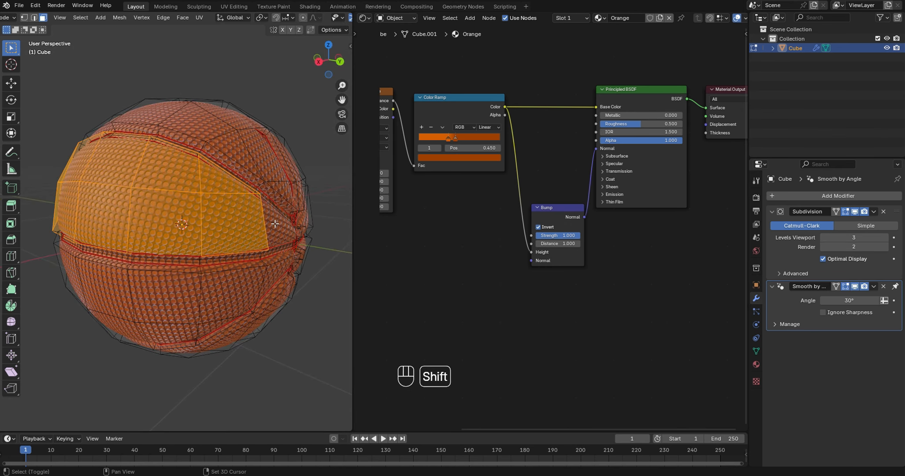
shift+click(274, 223)
- Add the first faces of the matching panel below the equatorial groove to the selection
shift+drag(338, 74, 331, 50)
shift+click(220, 192)
shift+click(155, 225)
shift+click(103, 203)
shift+drag(134, 184, 185, 211)
- Add the remaining faces of that panel below the equatorial groove, up to its far end, to the selection
shift+drag(324, 68, 346, 58)
shift+click(285, 189)
shift+drag(245, 185, 282, 220)
shift+drag(176, 168, 110, 212)
shift+drag(329, 66, 349, 61)
shift+click(141, 216)
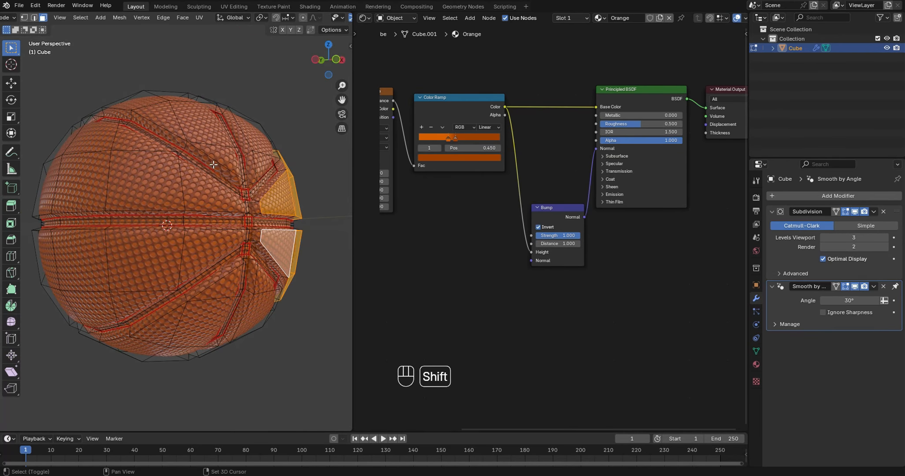
- Add the main faces of the neighbouring panel above the groove and the first end face of the panel below it to the selection
shift+click(202, 194)
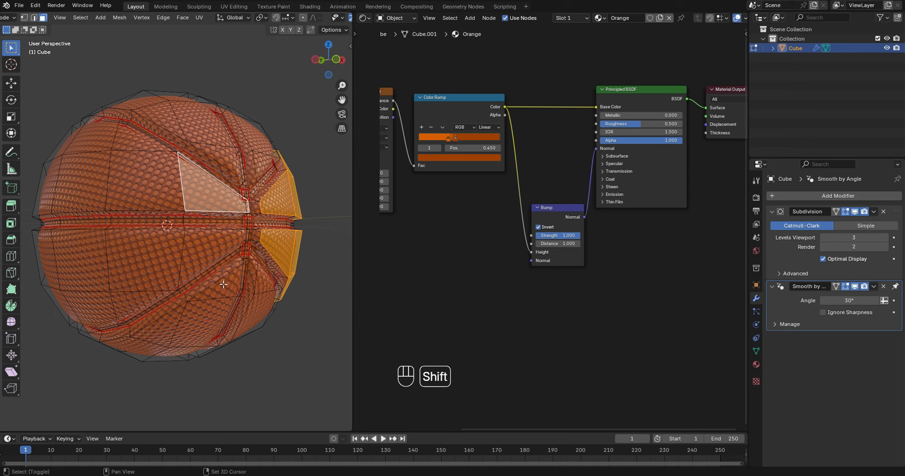
shift+click(204, 249)
shift+drag(104, 148, 133, 157)
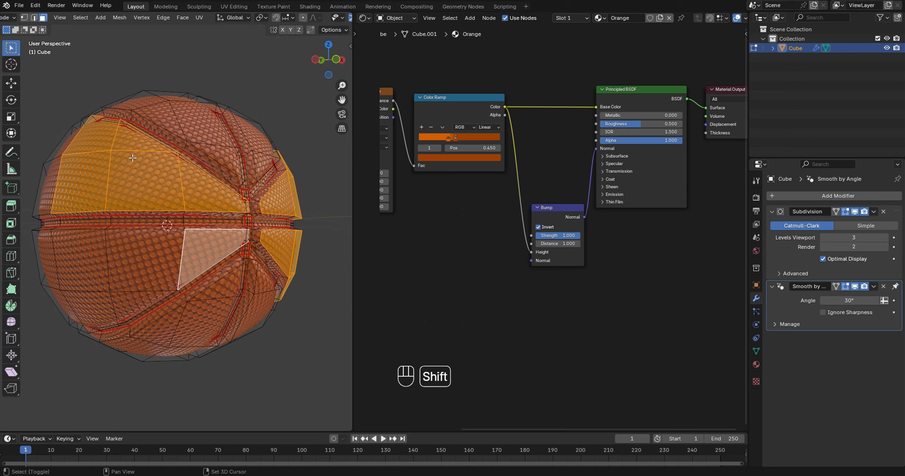
- Continue adding the faces of the neighbouring panels above and below the equatorial groove to the selection around the ball
shift+drag(332, 62, 356, 44)
shift+drag(216, 248, 193, 234)
shift+drag(53, 242, 73, 263)
shift+drag(78, 134, 95, 150)
shift+drag(331, 62, 359, 61)
shift+drag(190, 192, 170, 173)
shift+click(95, 207)
shift+click(110, 176)
- Add the last unselected faces of the panels flanking the equatorial groove and expand the selection once with Select More
mouse_move(332, 63)
shift+mouse_down()
mouse_move(359, 61)
mouse_move(341, 88)
mouse_move(327, 68)
mouse_move(339, 42)
mouse_move(310, 44)
mouse_move(314, 76)
mouse_move(301, 59)
mouse_move(318, 58)
shift+mouse_up()
shift+click(213, 201)
shift+click(211, 264)
shift+click(300, 269)
shift+click(187, 141)
shift+click(172, 161)
shift+click(307, 303)
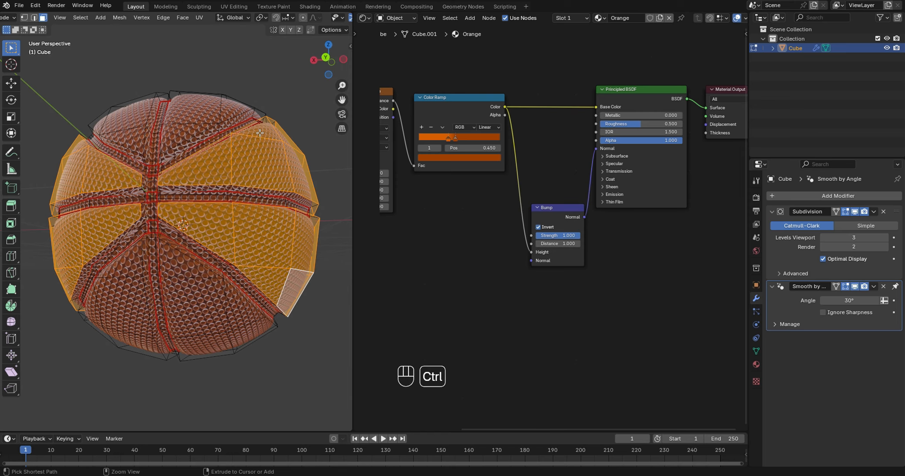
key(ctrl+KP_Add)
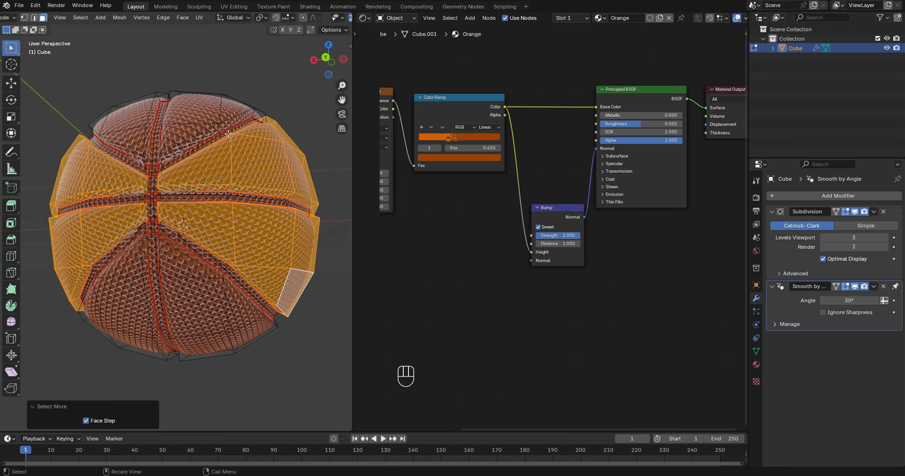
drag(321, 71, 348, 71)
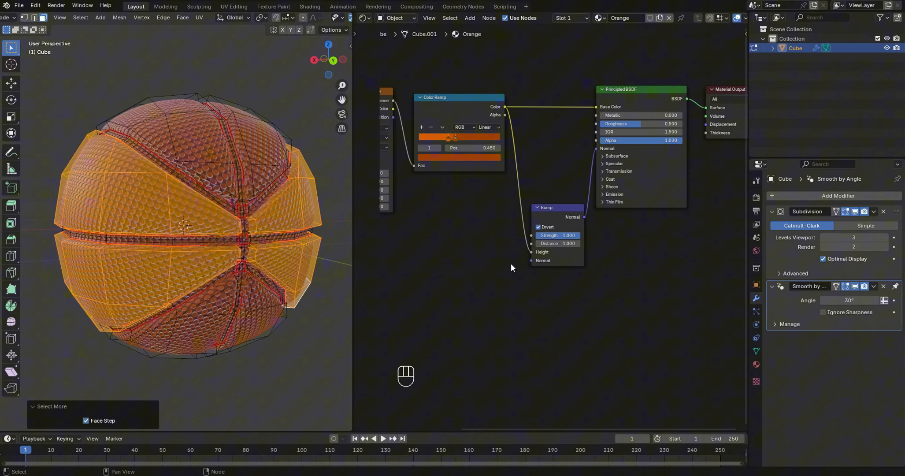
- Add a second material slot to the ball and create a new material in it
click(756, 364)
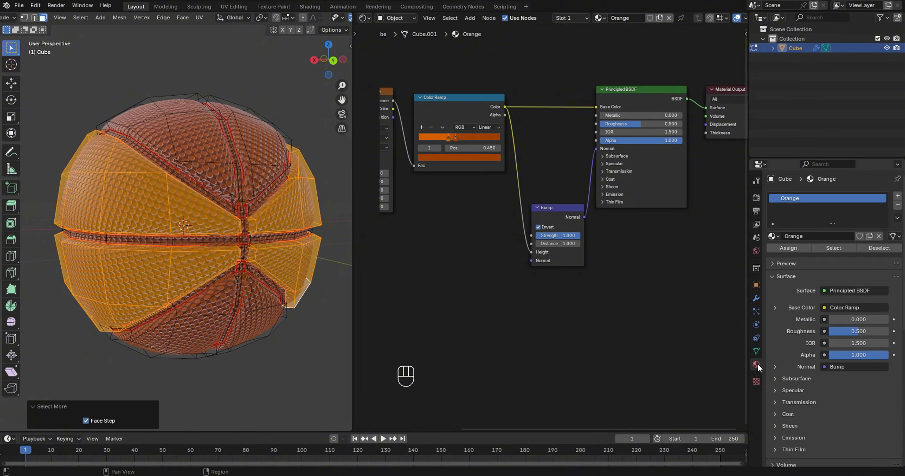
click(898, 196)
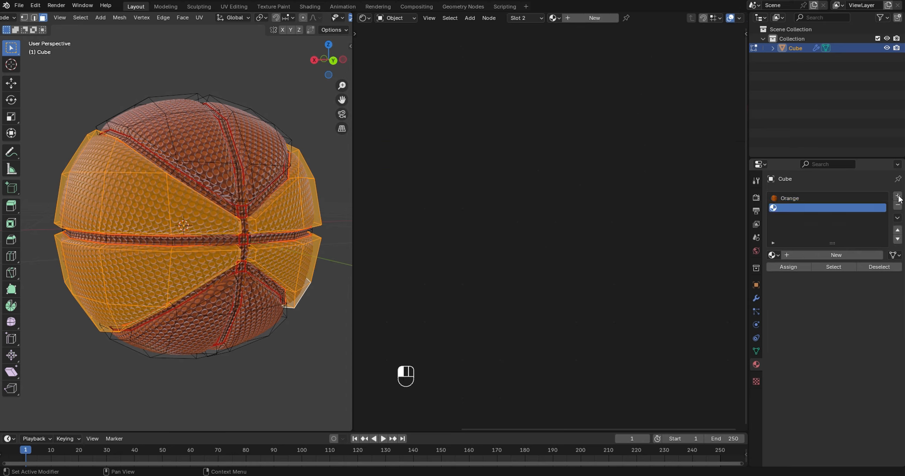
click(826, 255)
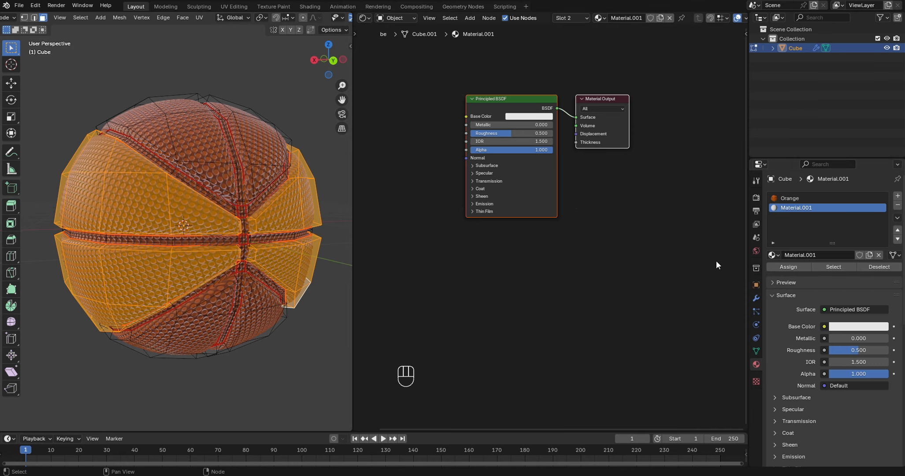
- Put an independent copy of the Orange material in the second slot, rename it White, and assign it to the selected panels
click(776, 255)
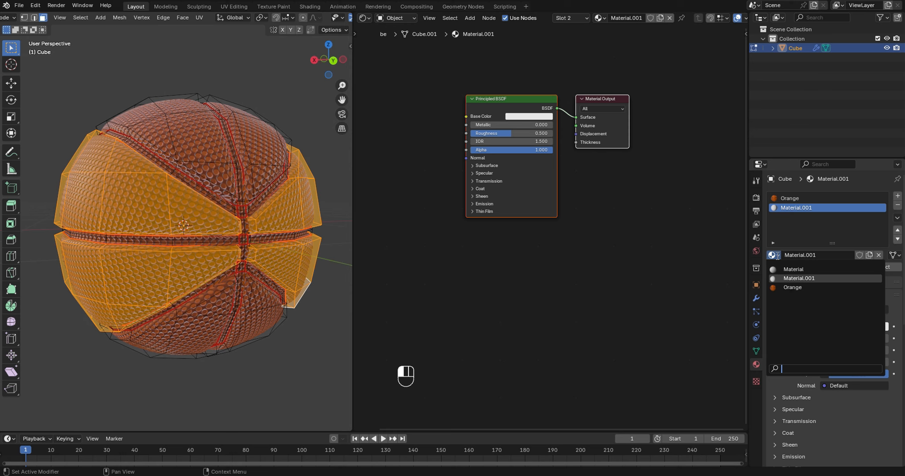
click(793, 288)
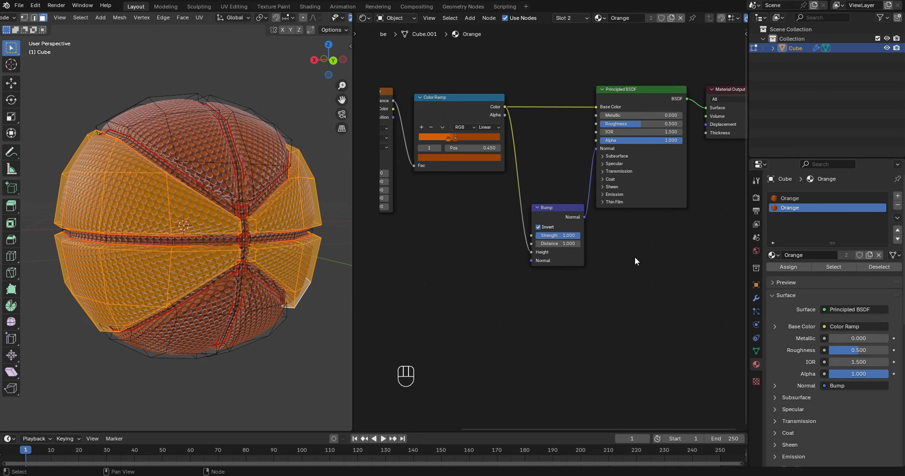
click(672, 19)
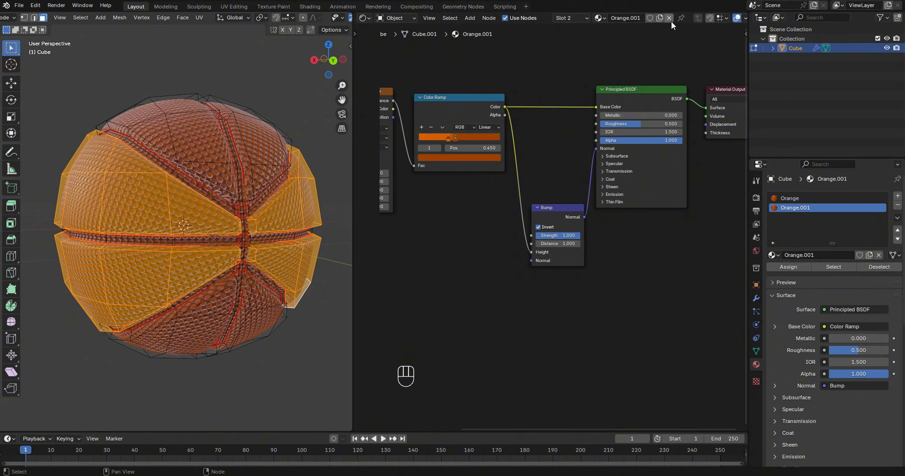
click(626, 19)
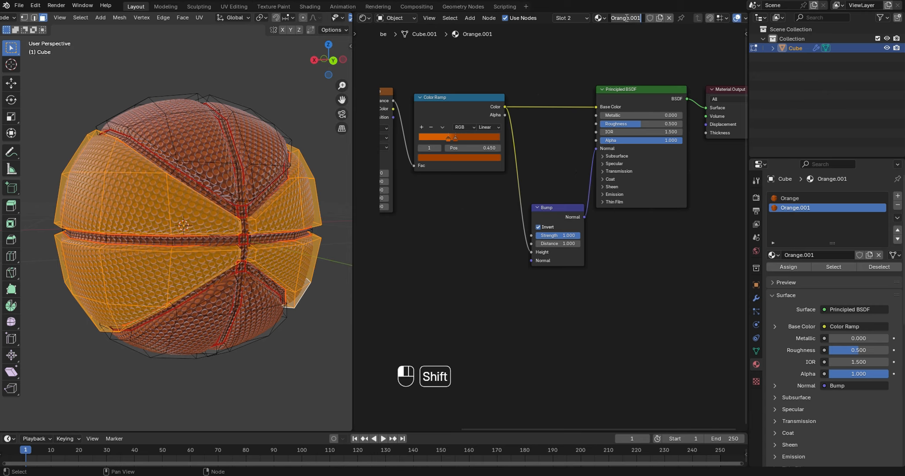
text(White)
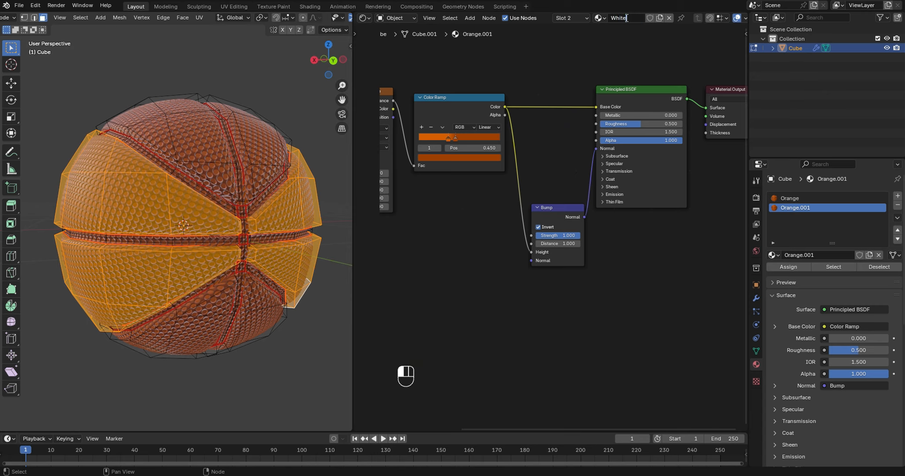
key(Return)
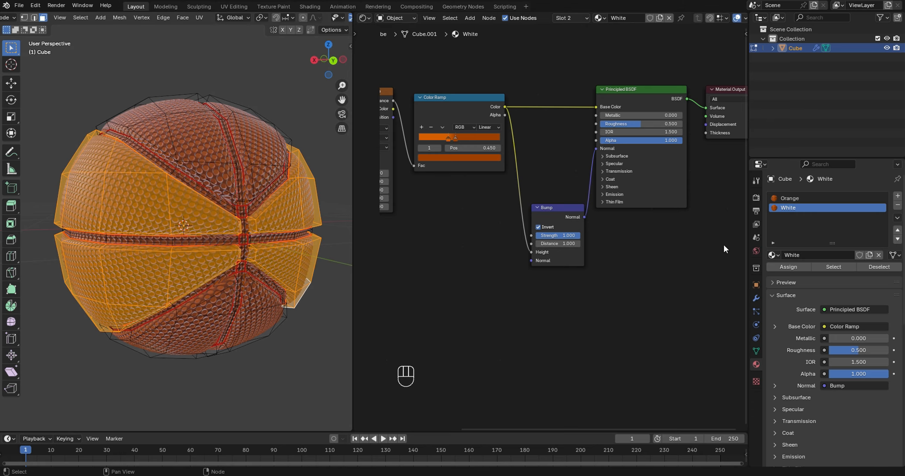
click(786, 267)
- Set the first colour stop of the White material's Color Ramp to hex FFFFFF
middle_drag(483, 228, 541, 213)
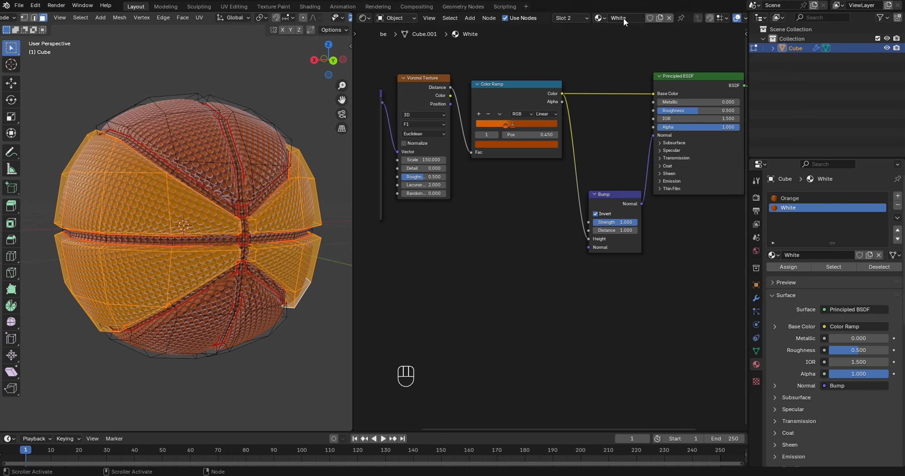
click(506, 126)
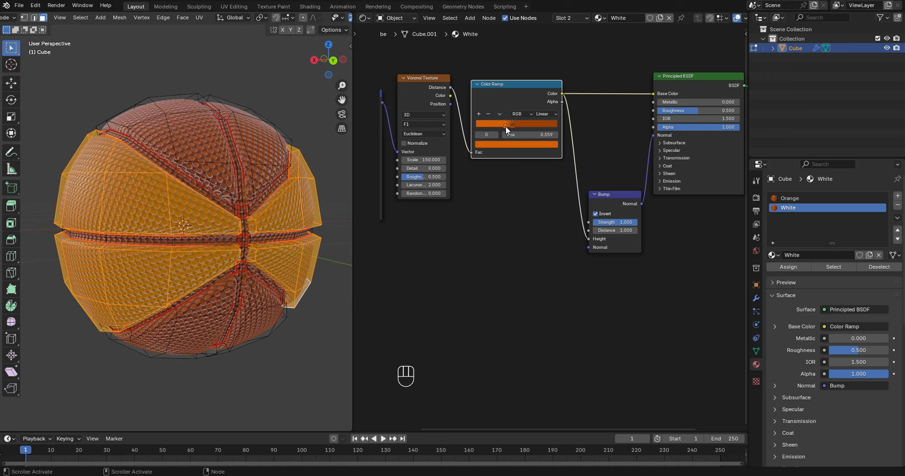
click(504, 144)
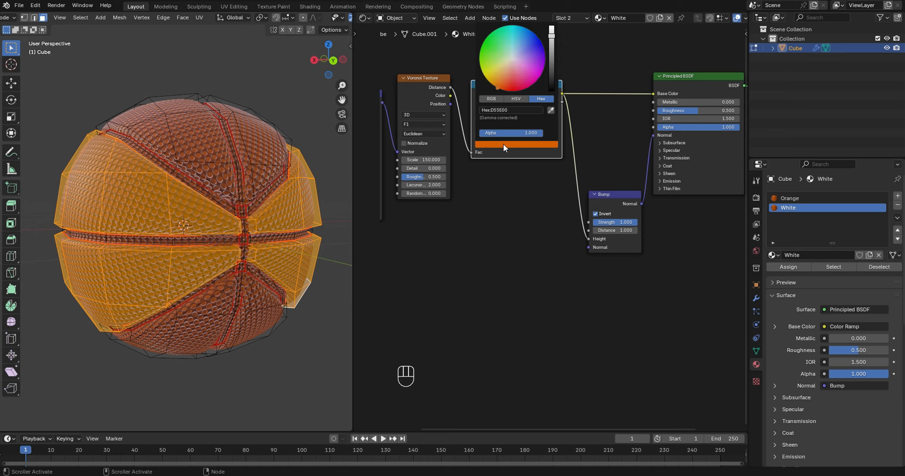
click(519, 111)
text(ffffff)
key(Return)
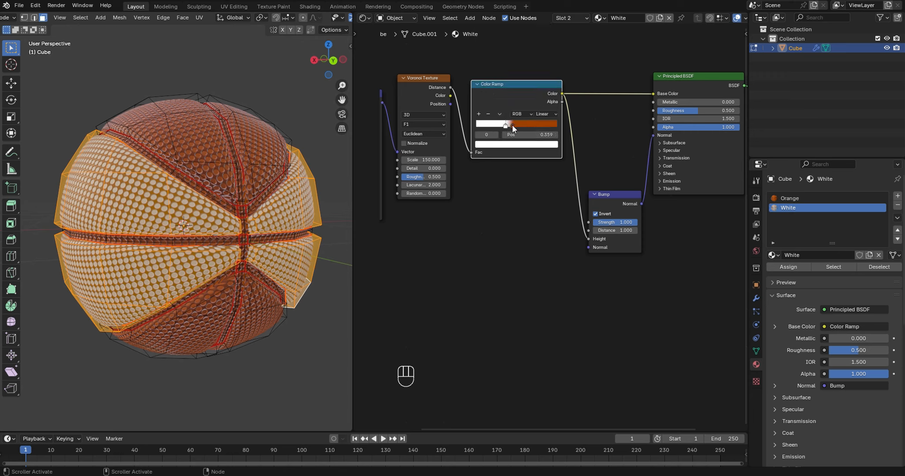
- Set the second colour stop of the White material's Color Ramp to hex 9B9B9B
click(512, 126)
click(512, 126)
click(515, 144)
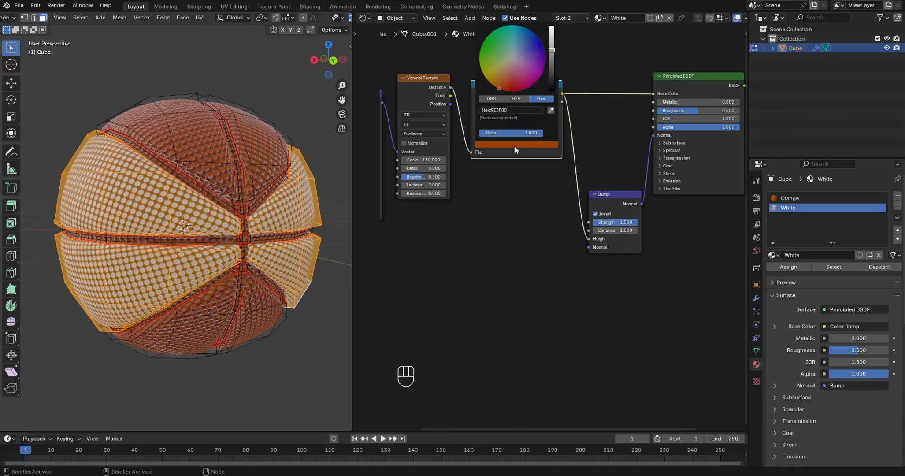
click(524, 109)
text(9bg)
key(BackSpace)
text(9b9b)
key(Return)
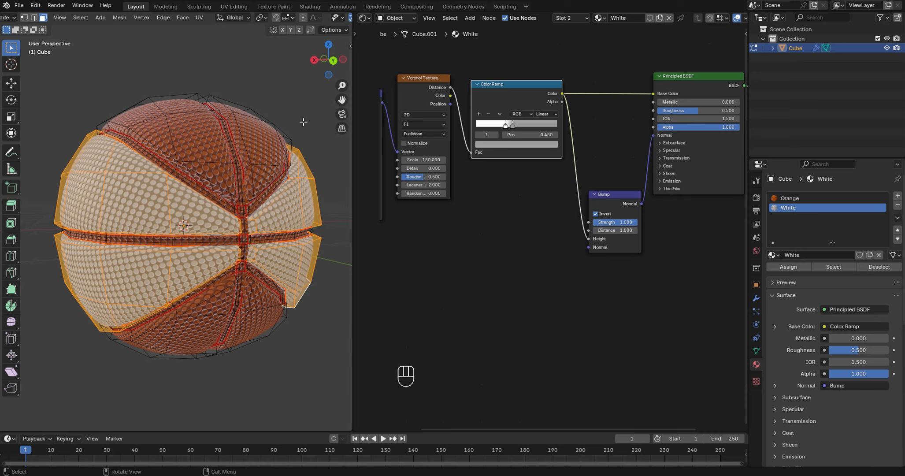
- Select the centre face loops of the equatorial groove and the curved grooves above and below it
drag(321, 62, 337, 69)
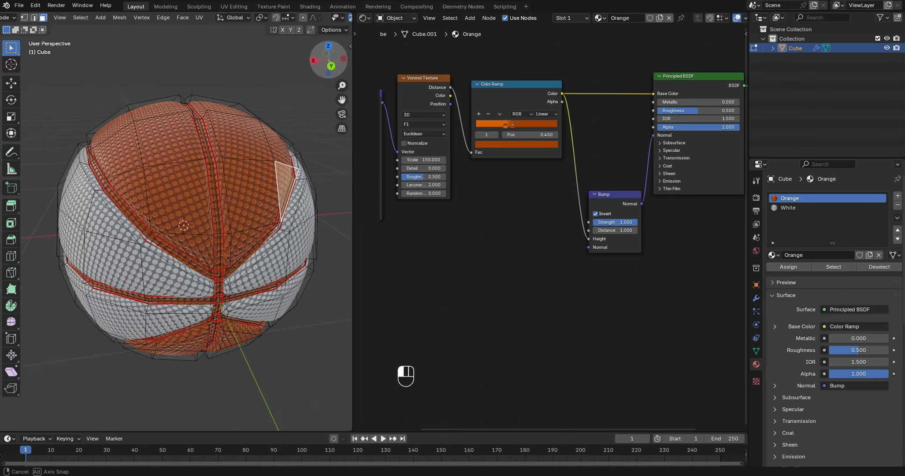
drag(325, 70, 317, 57)
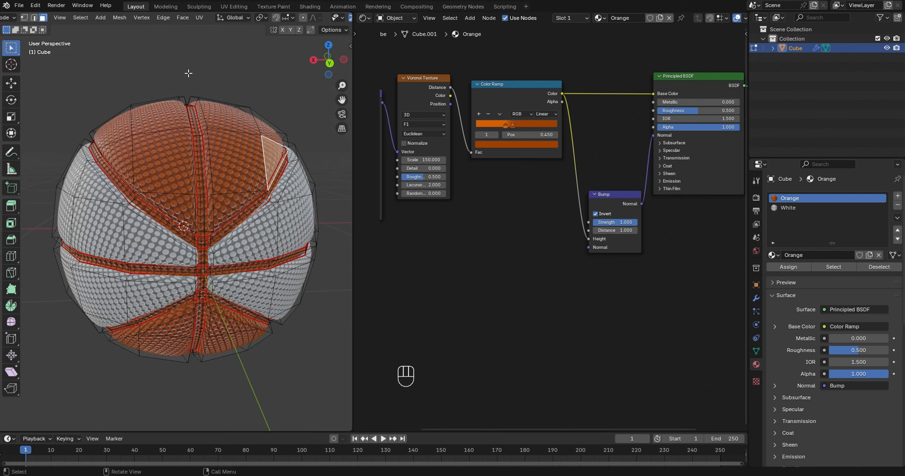
drag(326, 61, 316, 60)
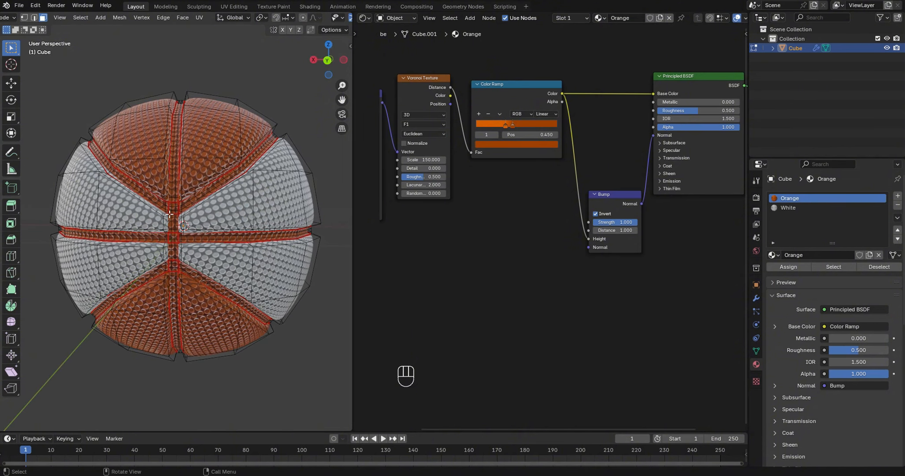
scroll(174, 212, up, 4)
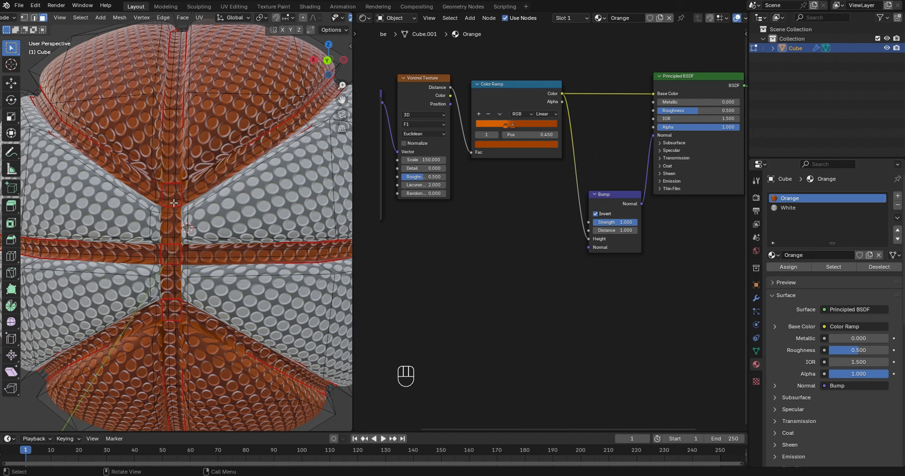
scroll(174, 203, down, 4)
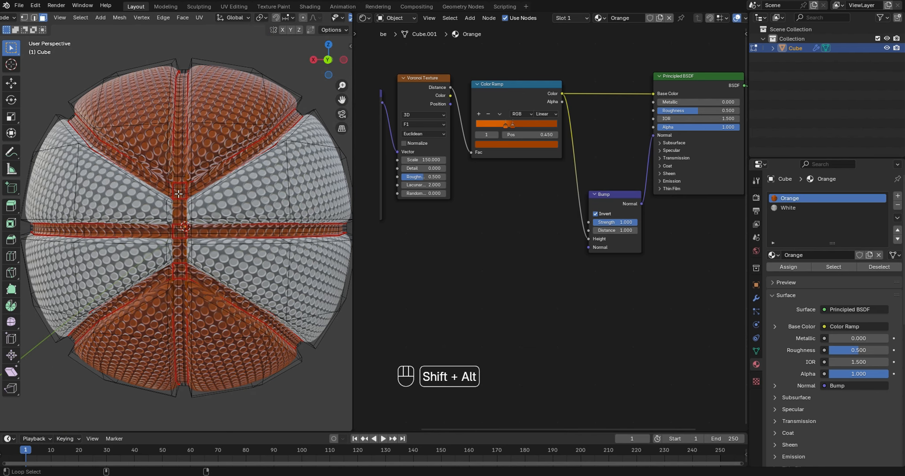
alt+shift+click(180, 192)
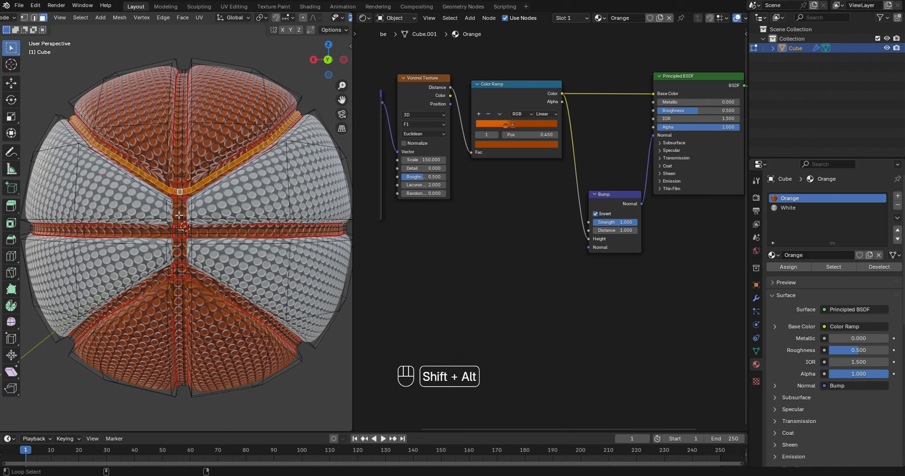
alt+shift+click(178, 230)
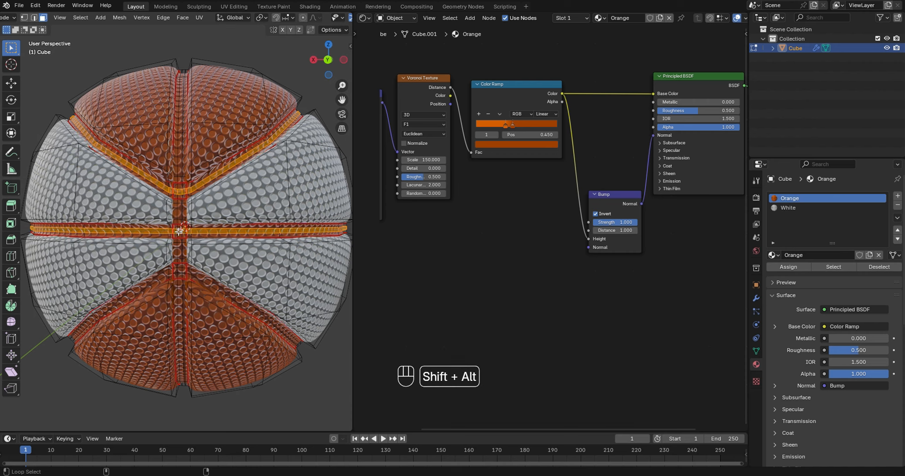
alt+shift+click(179, 271)
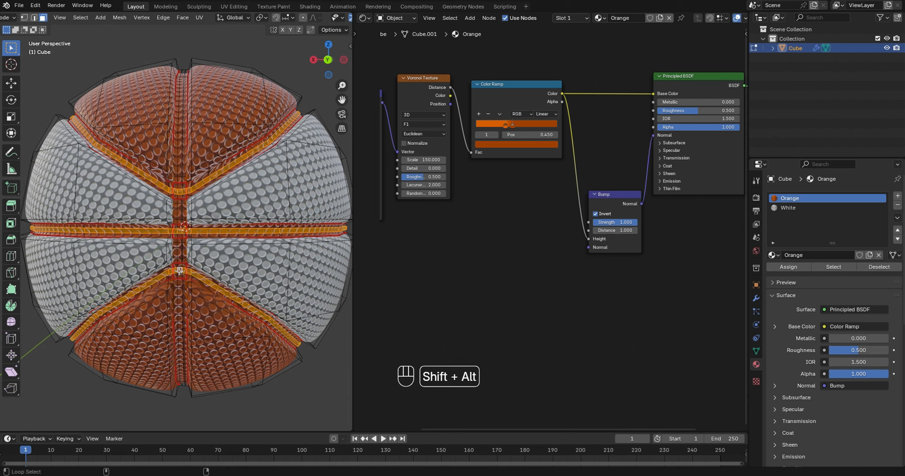
- Add the vertical groove's centre face loop to the groove selection and expand the selection once with Select More
alt+shift+click(178, 192)
alt+shift+click(180, 191)
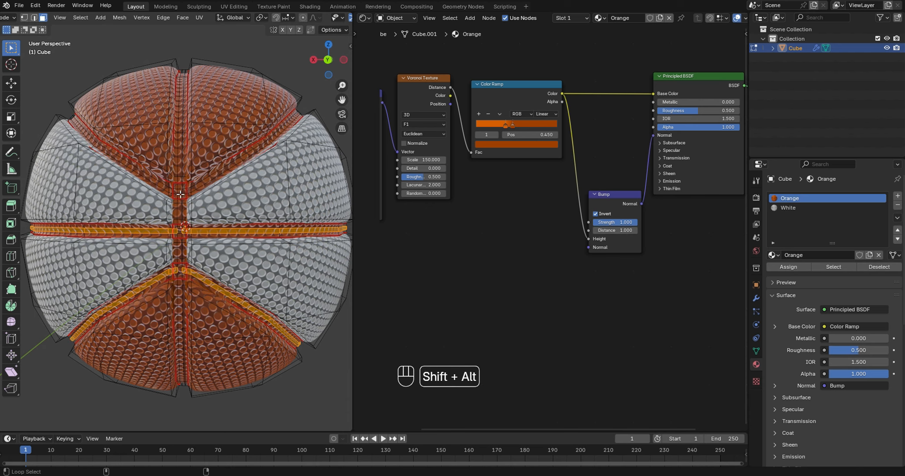
alt+shift+click(178, 193)
alt+shift+click(179, 192)
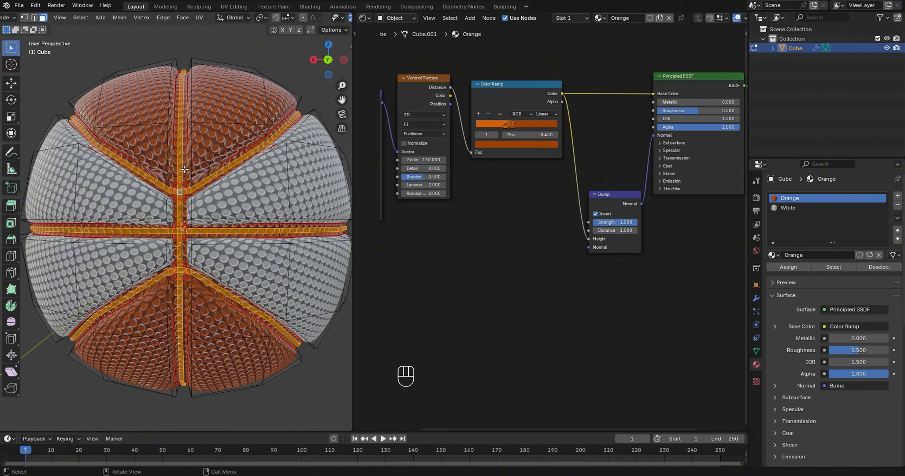
scroll(185, 169, up, 2)
scroll(186, 168, down, 2)
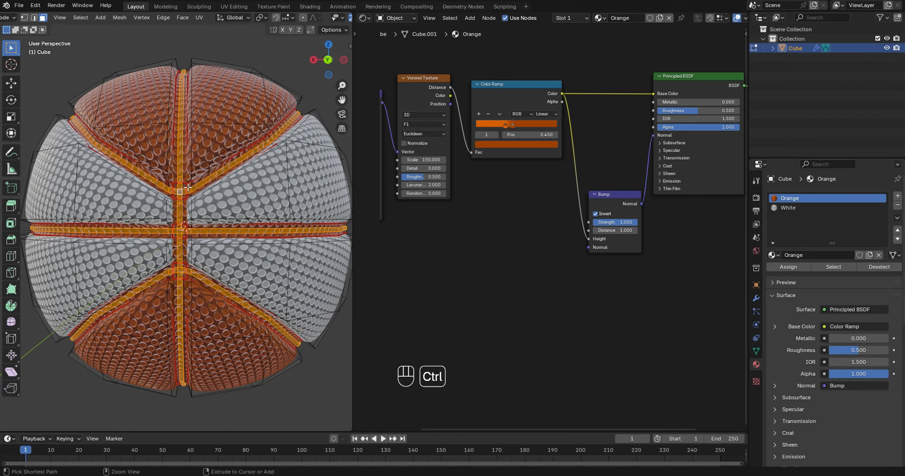
key(ctrl+KP_Add)
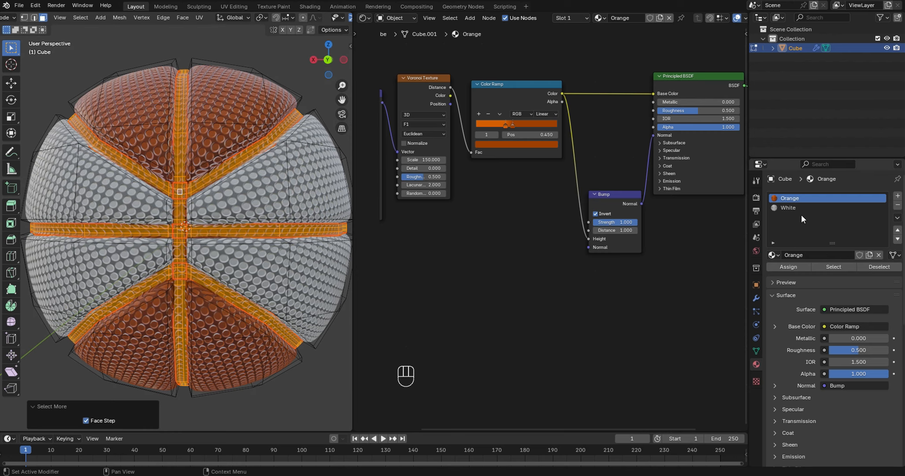
- Add a third material slot with a new material named Black and assign it to the selected groove faces
click(898, 196)
click(832, 255)
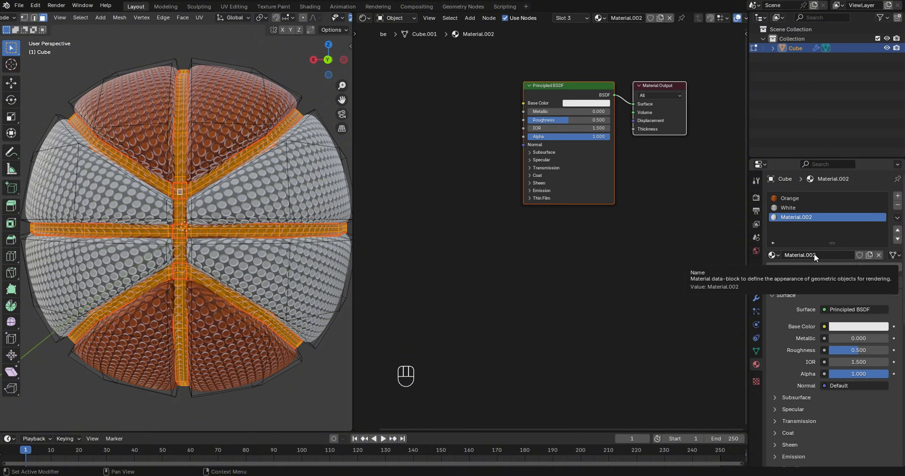
click(813, 254)
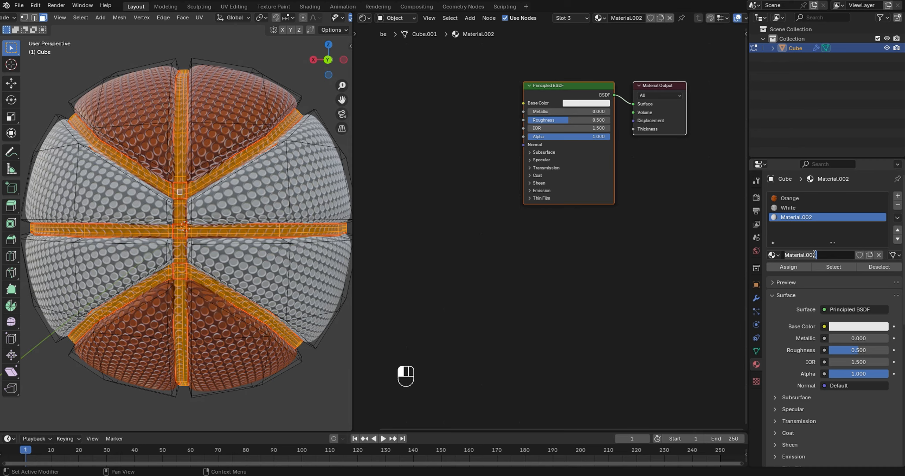
text(Black)
key(Return)
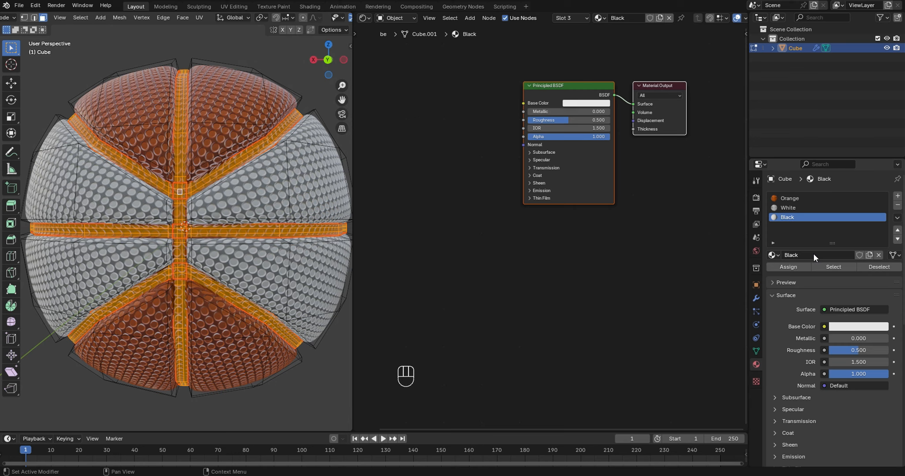
click(793, 267)
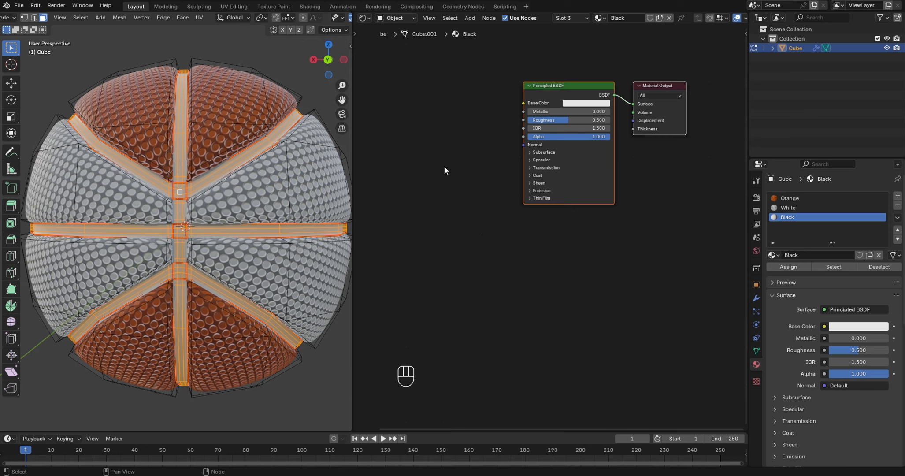
- Add a Noise Texture node to the Black material, ahead of the Principled BSDF
middle_drag(471, 180, 545, 196)
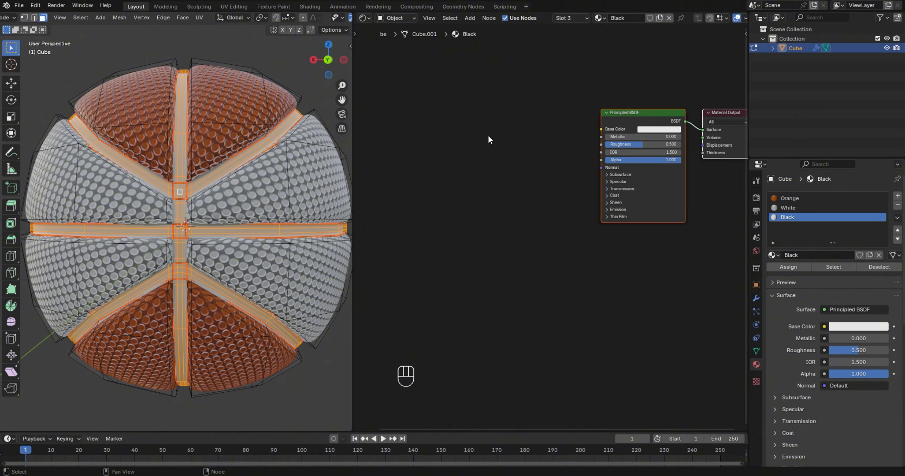
key(shift+a)
click(468, 158)
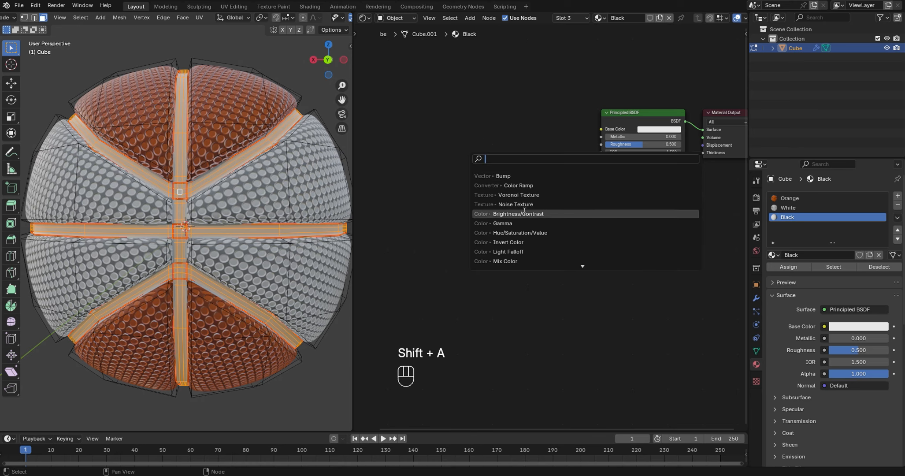
click(489, 204)
click(444, 116)
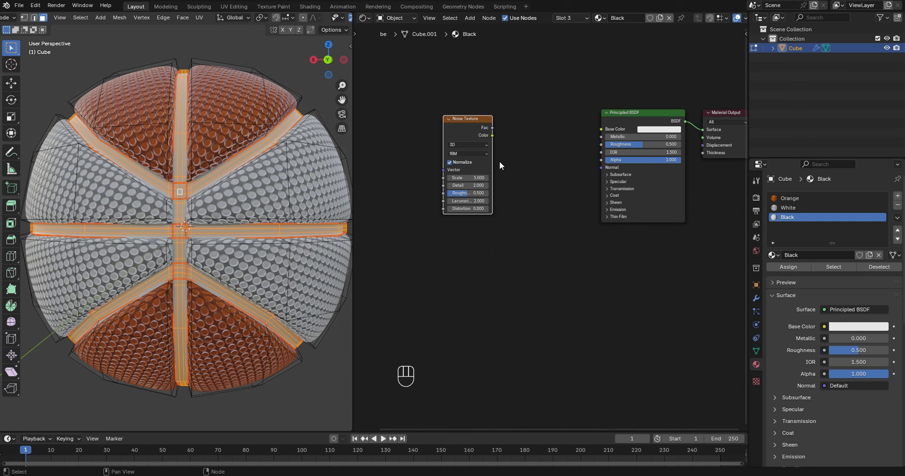
- Add a Color Ramp node between the Noise Texture and the Principled BSDF, and select the Noise Texture node
key(shift+a)
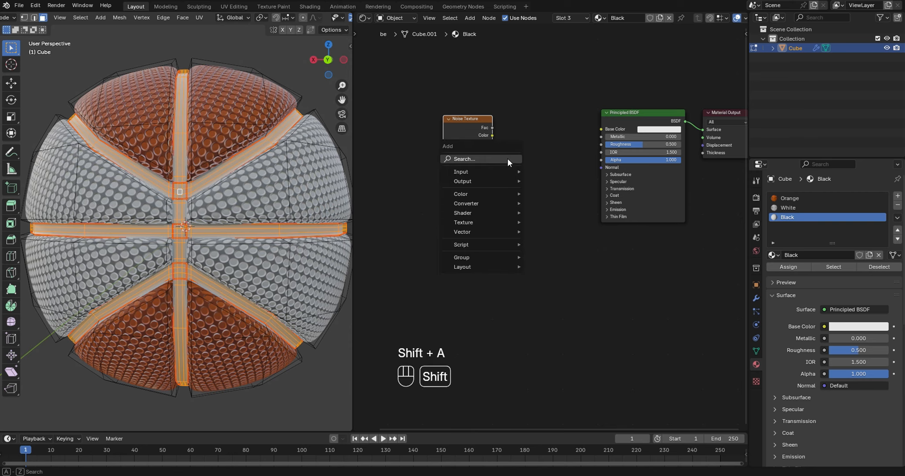
click(509, 157)
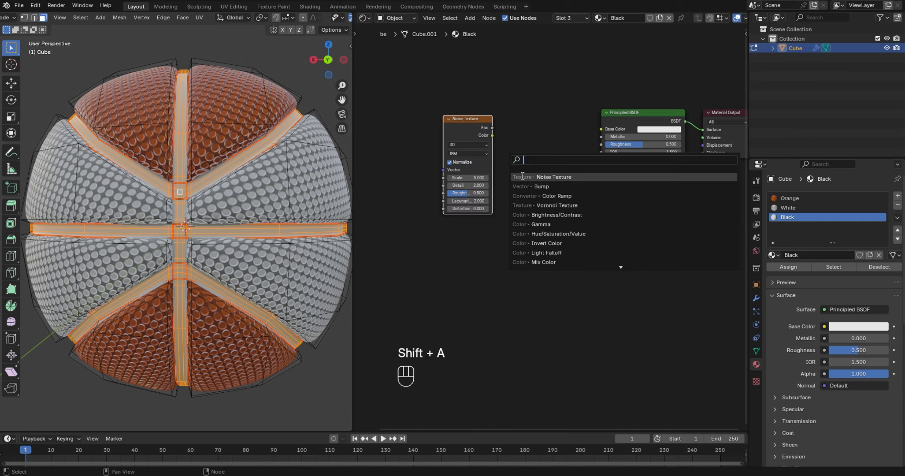
click(550, 196)
click(508, 116)
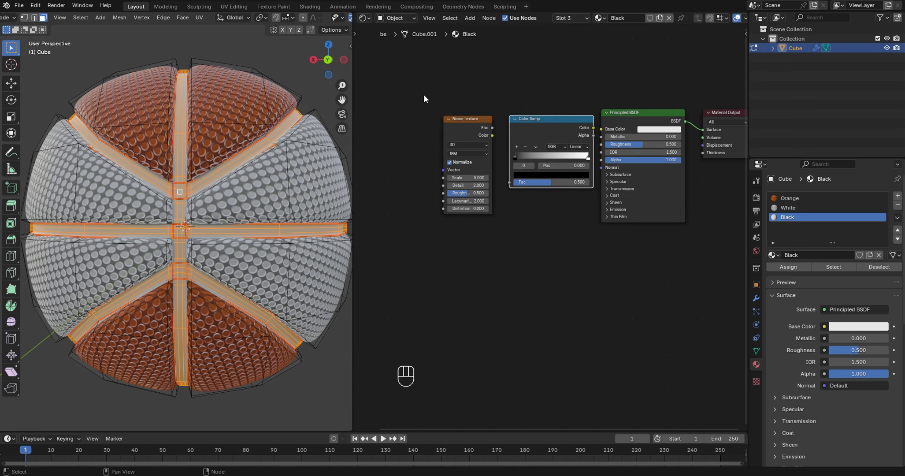
drag(423, 94, 490, 233)
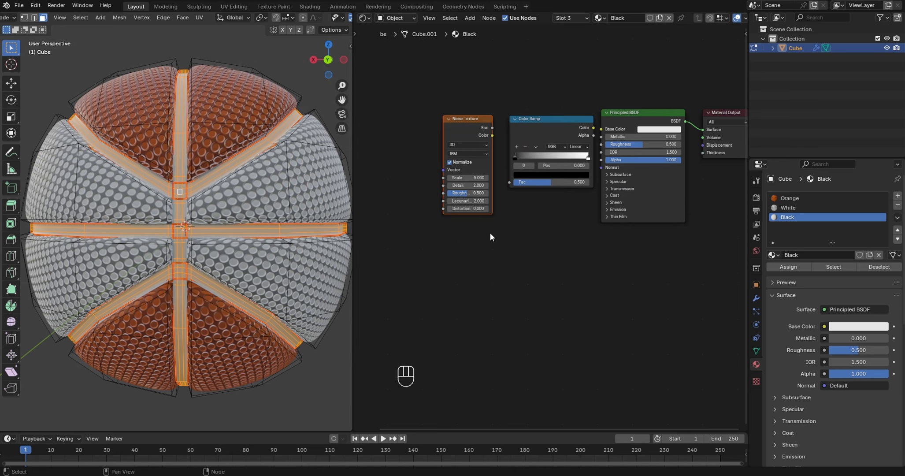
- Spread the Noise Texture and Color Ramp nodes apart ahead of the Principled BSDF, leaving gaps between all three
key(g)
click(458, 228)
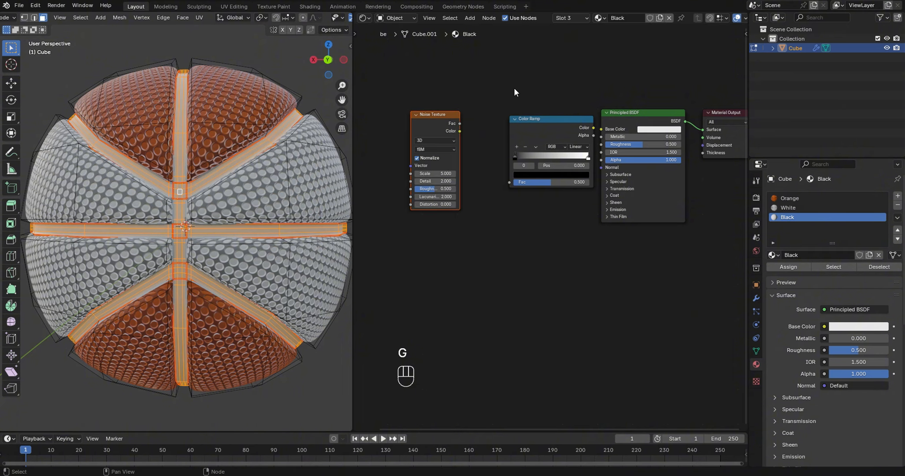
click(556, 125)
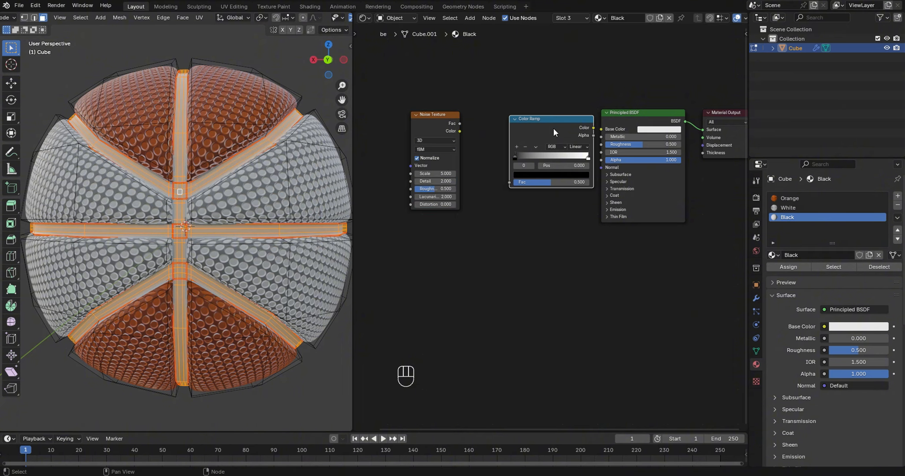
key(g)
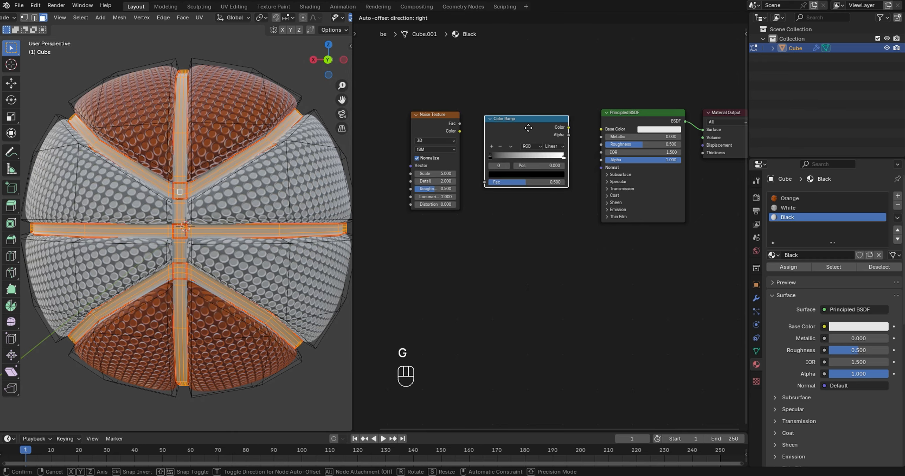
click(533, 126)
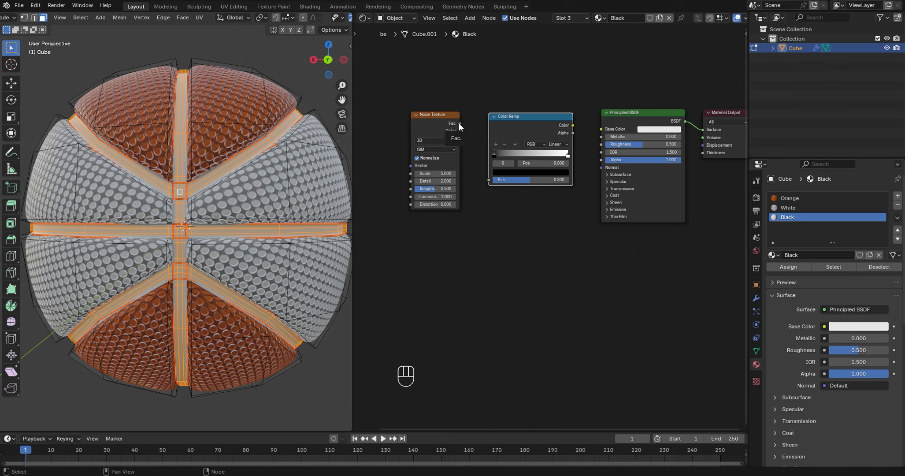
- Link the Noise Texture's Fac output to the Color Ramp's Fac, and the ramp's Color to the Principled BSDF's Base Color
drag(459, 123, 468, 127)
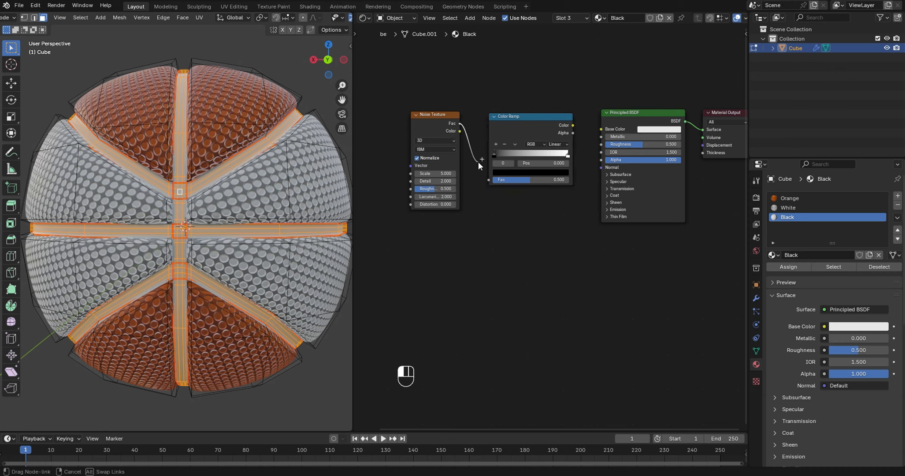
drag(478, 161, 487, 179)
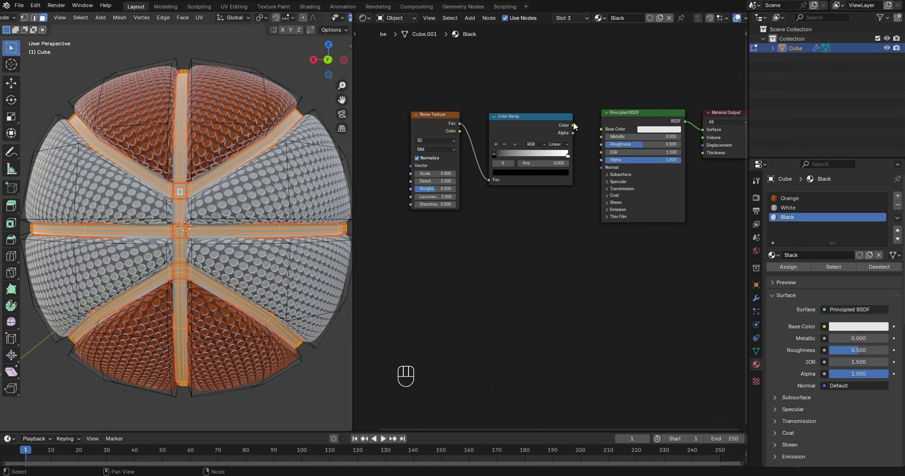
drag(573, 125, 577, 126)
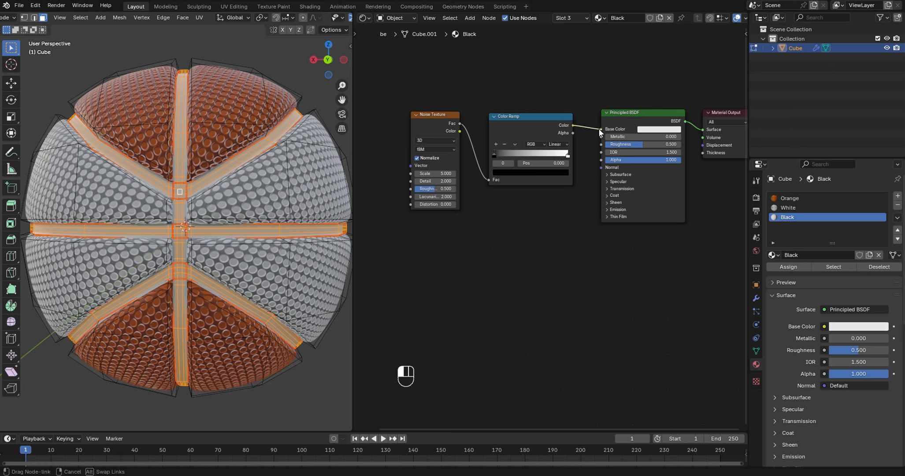
drag(598, 128, 599, 129)
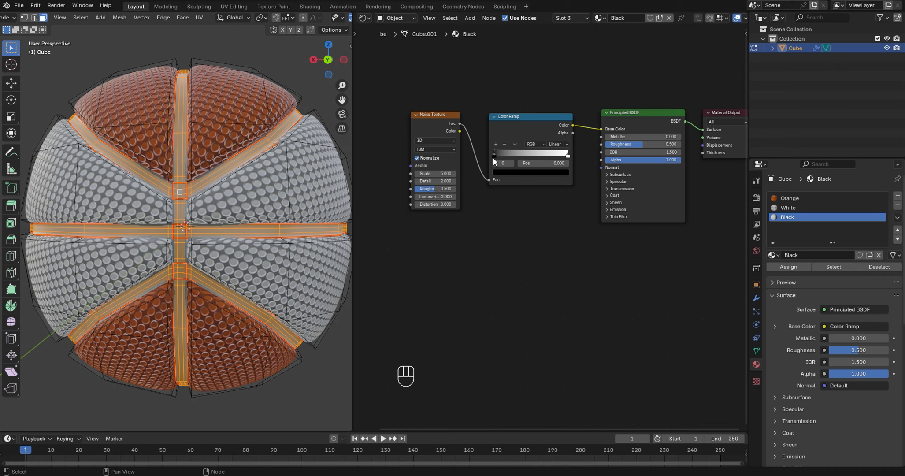
- Set the Color Ramp's black stop position to 0.9 and select the white stop at its end
click(542, 163)
text(.9)
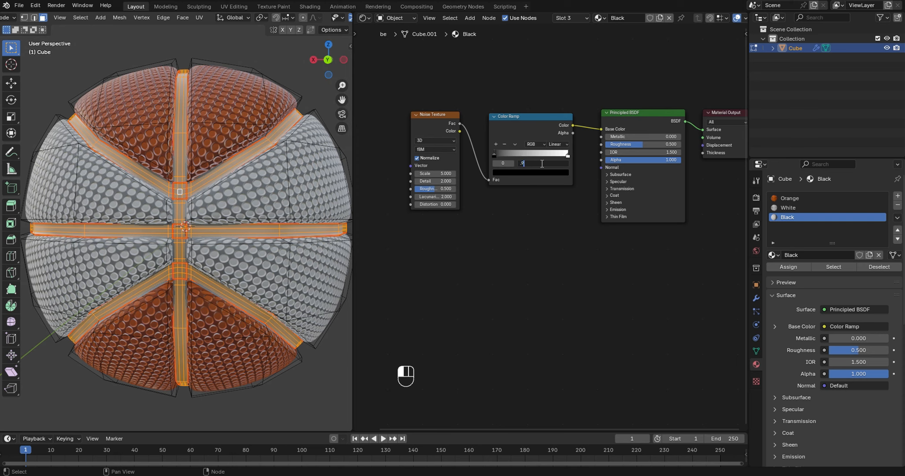
key(Return)
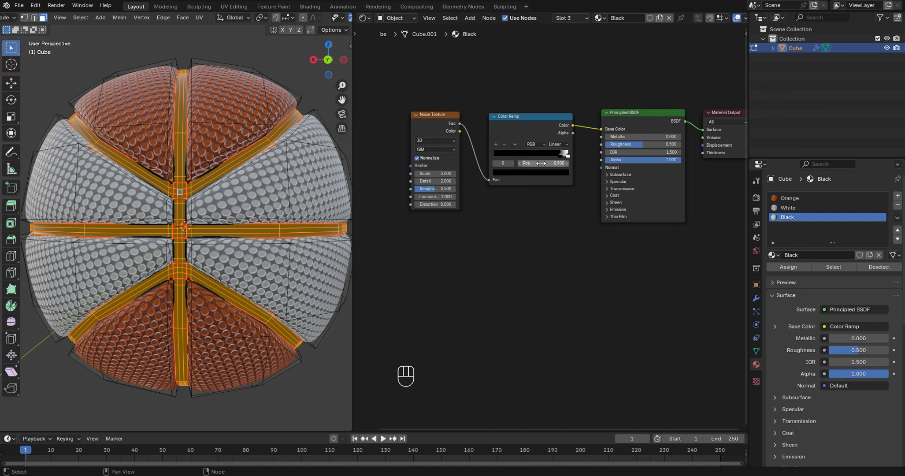
click(568, 156)
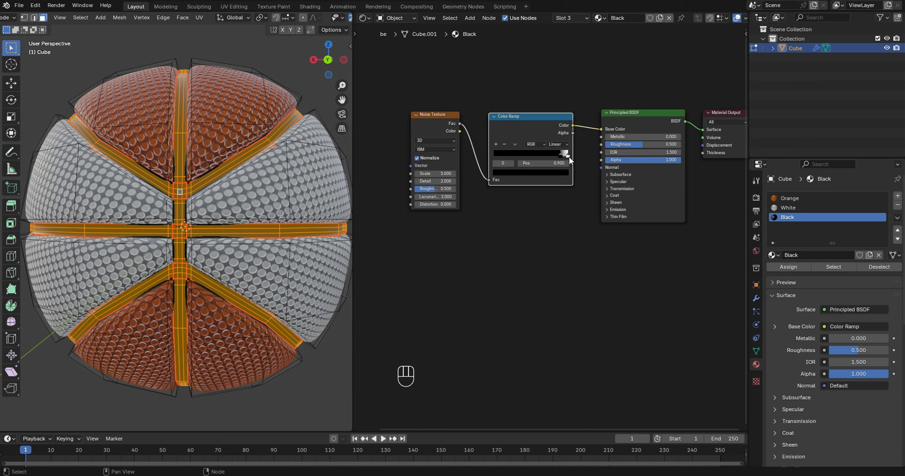
click(569, 156)
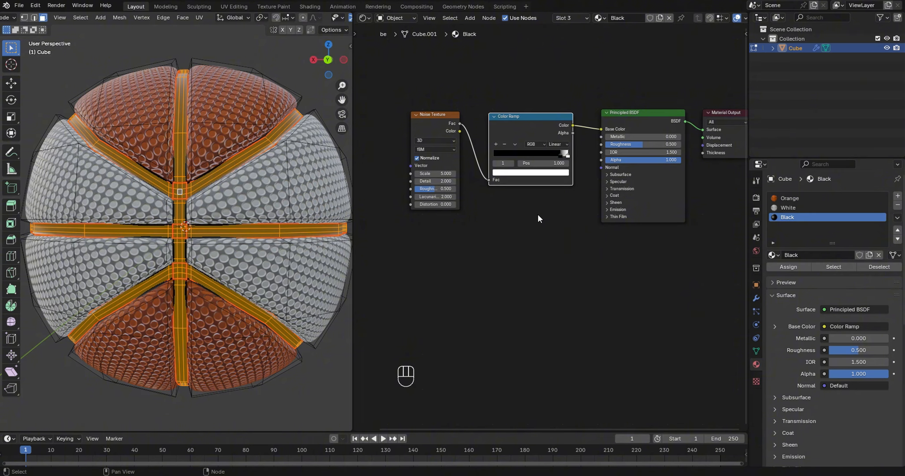
- Set the Noise Texture's scale to 100
click(430, 173)
text(100)
key(Return)
- Add a Bump node to the Black material and place it below the Color Ramp
middle_drag(549, 246, 485, 230)
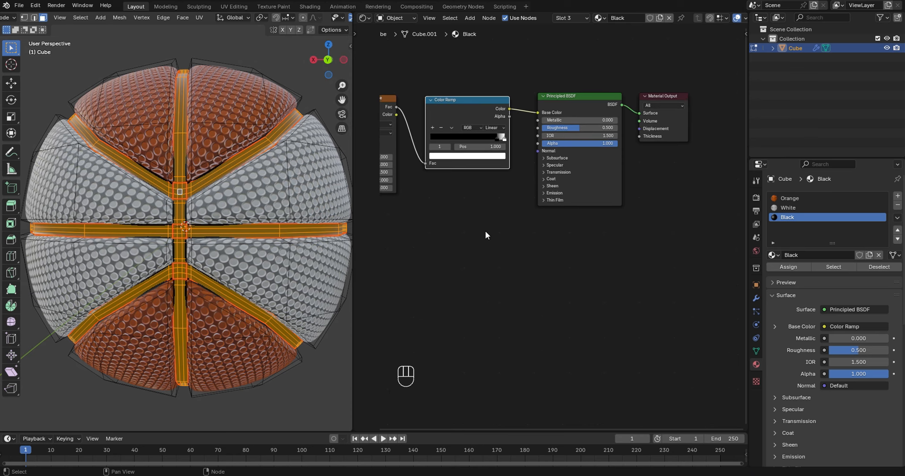
key(shift+a)
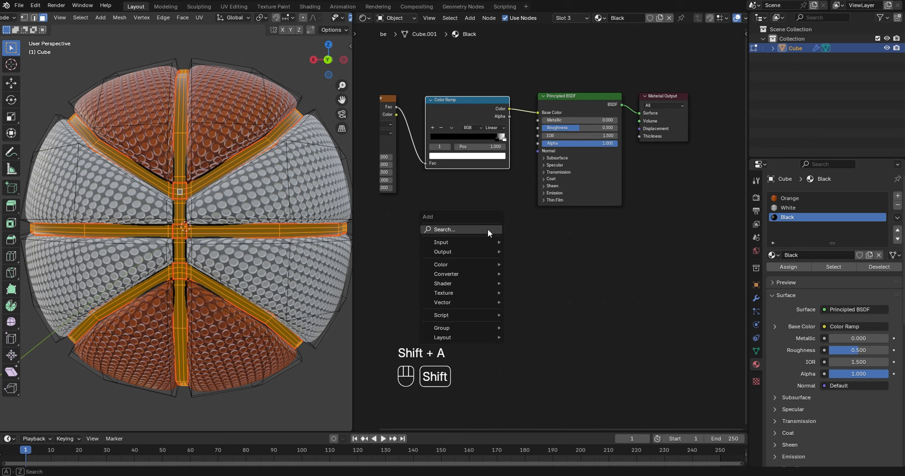
click(487, 229)
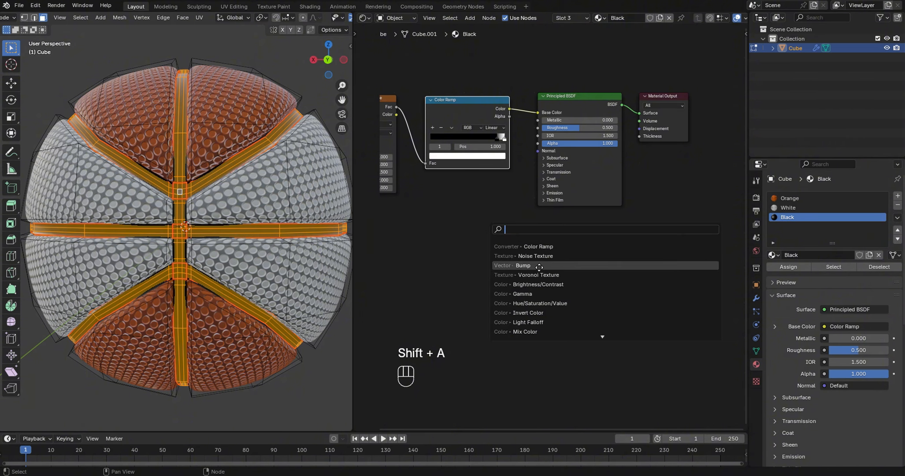
click(537, 265)
click(477, 219)
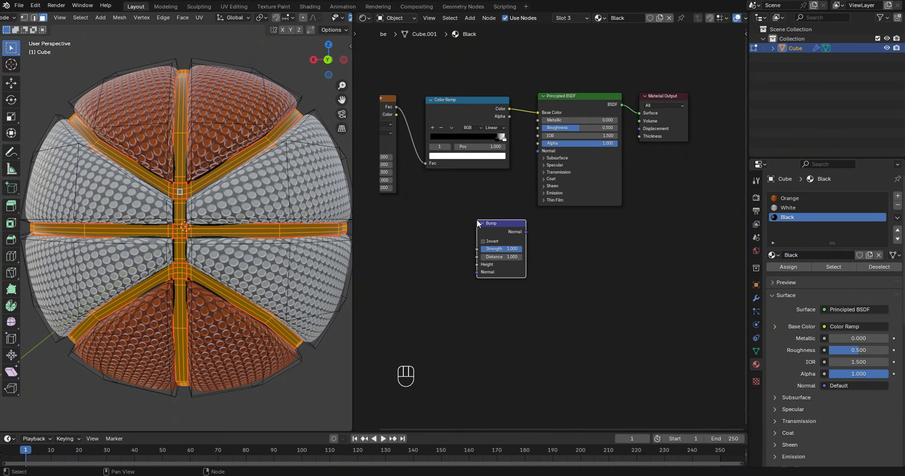
drag(505, 222, 467, 216)
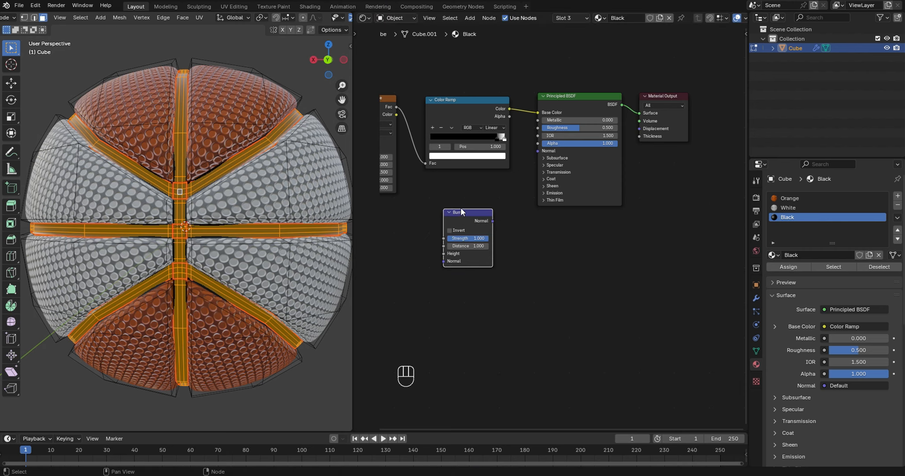
- Link the Noise Texture's Fac to the Bump's Height and the Bump's Normal to the Principled BSDF's Normal, and return to Object Mode
drag(397, 107, 435, 251)
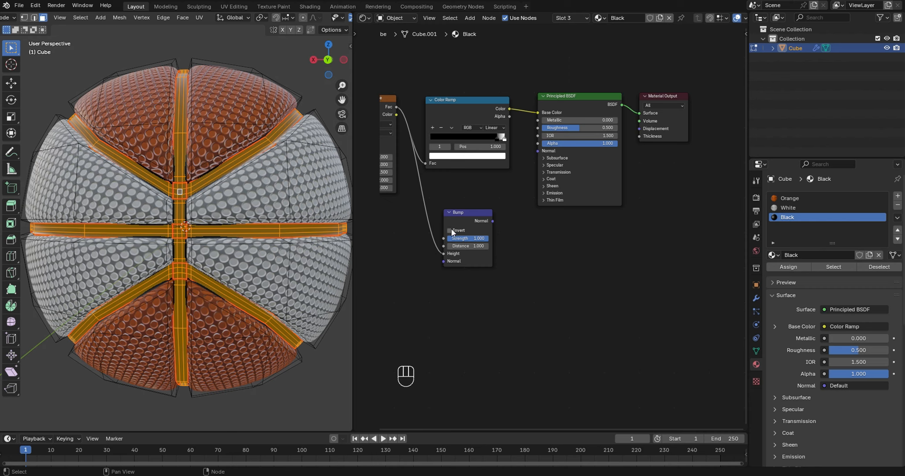
drag(493, 221, 536, 153)
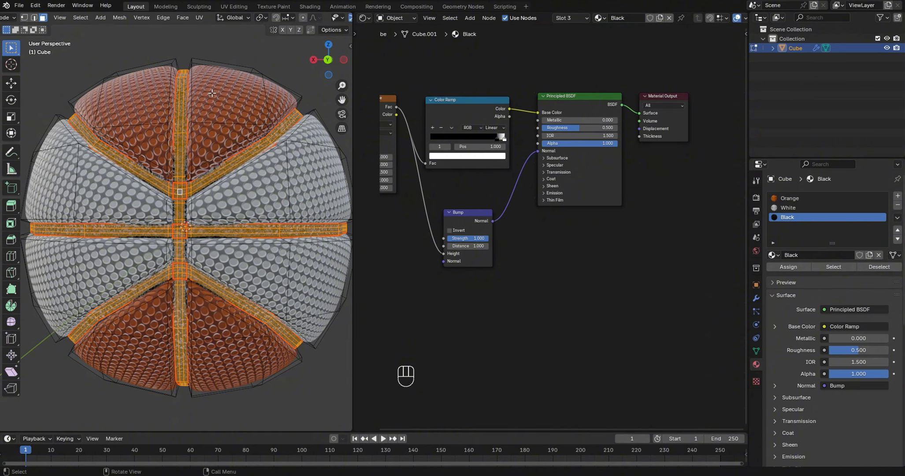
key(Tab)
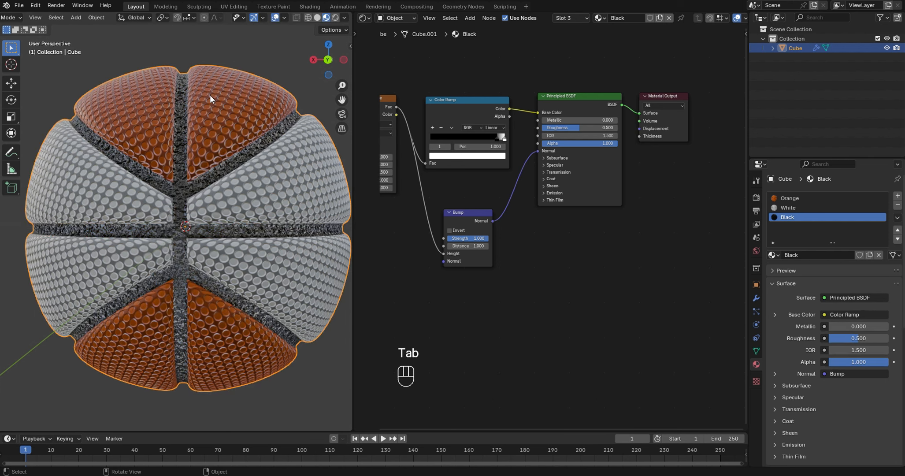
scroll(215, 147, up, 2)
scroll(218, 142, down, 2)
- Set the Bump node's strength to 0.1
click(468, 239)
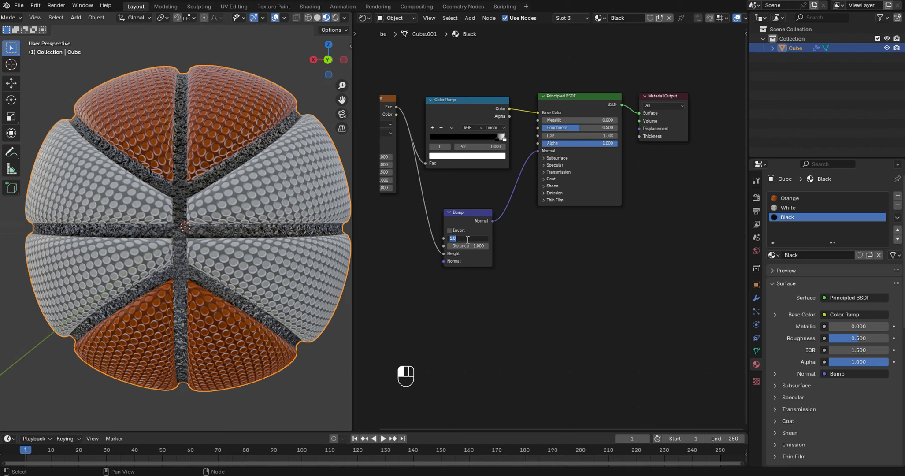
text(0.1)
key(Return)
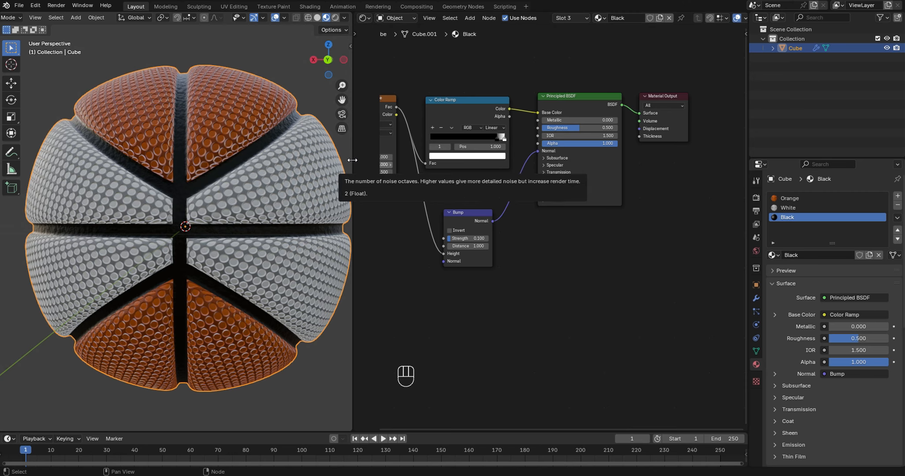
- Join the 3D viewport over the shader editor area and view the whole basketball from different angles
right_click(353, 161)
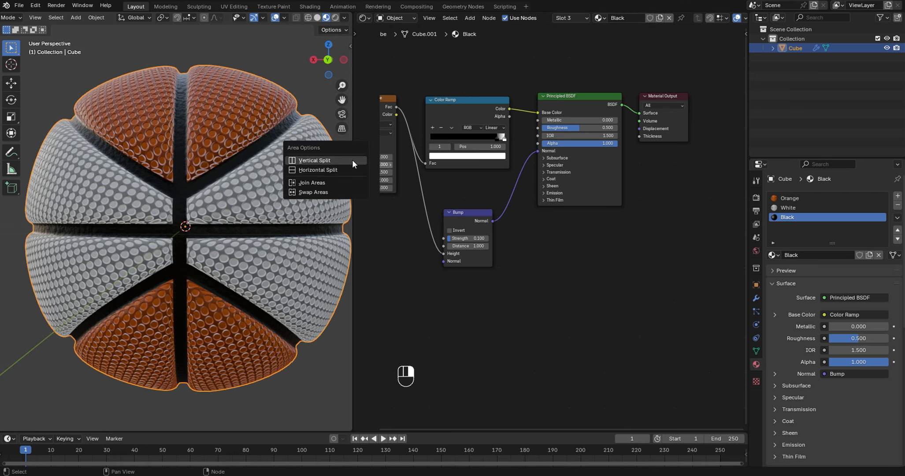
click(328, 183)
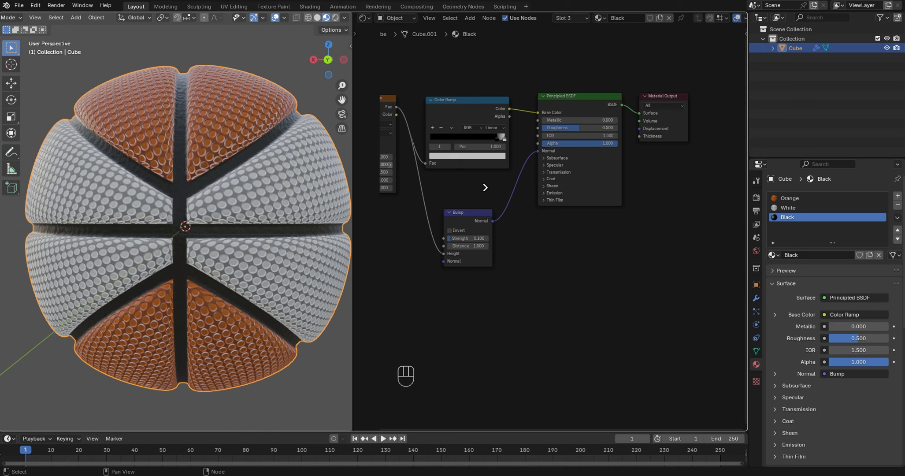
click(486, 187)
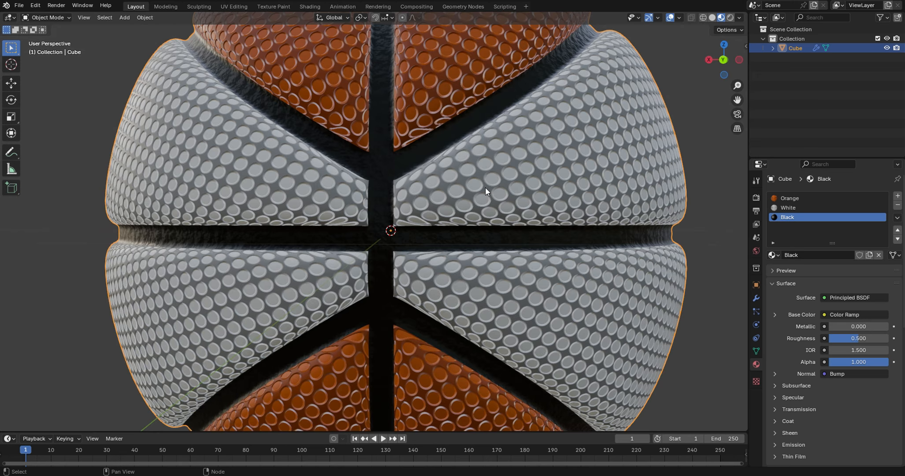
scroll(485, 187, down, 5)
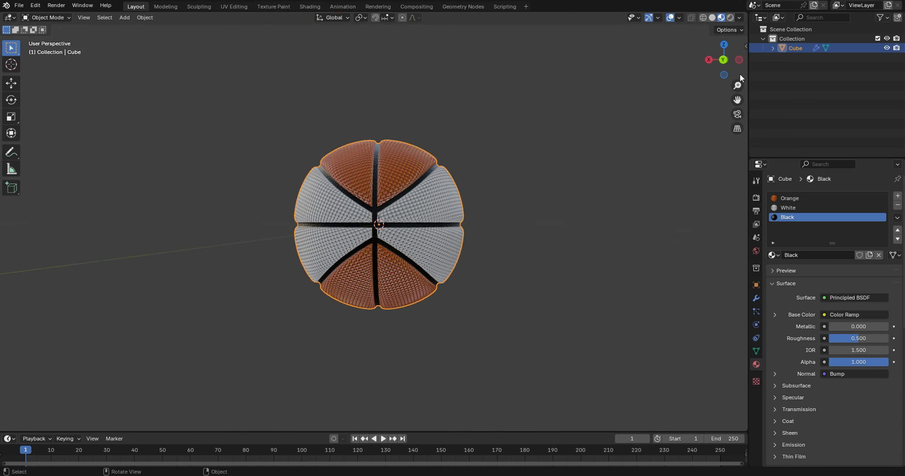
mouse_move(730, 65)
mouse_down()
mouse_move(697, 67)
mouse_move(718, 57)
mouse_move(746, 65)
mouse_move(728, 67)
mouse_up()
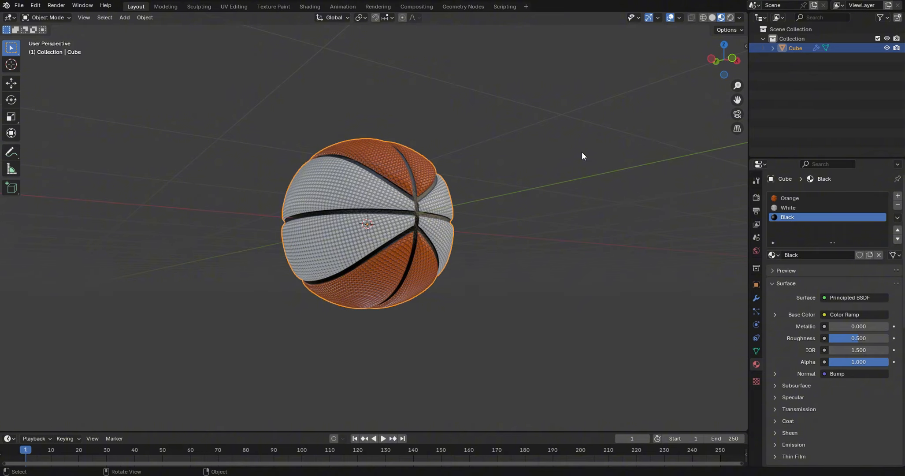
drag(720, 67, 775, 79)
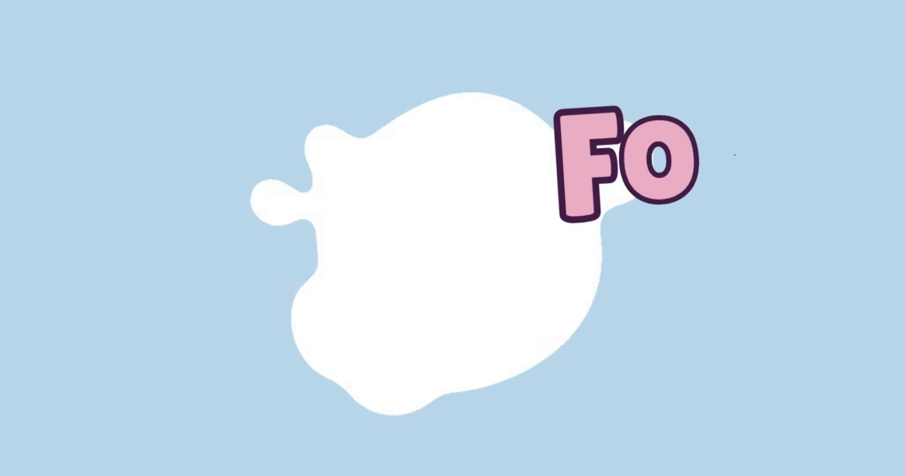